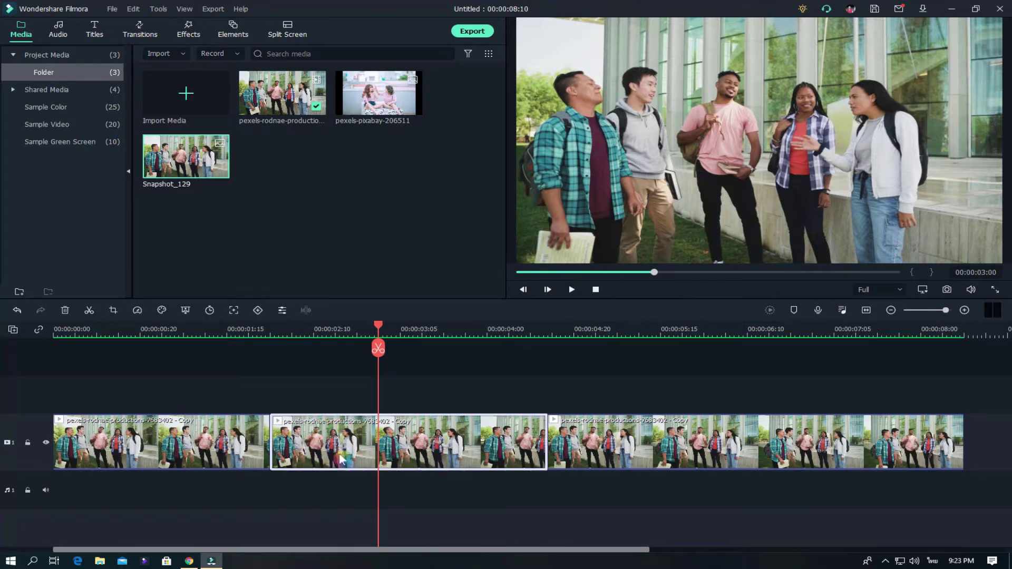
Apply Pan & Zoom to the middle clip, from the full frame to an End frame moved over the three people at the right
{"action": "left_click", "coordinate": [112, 312]}
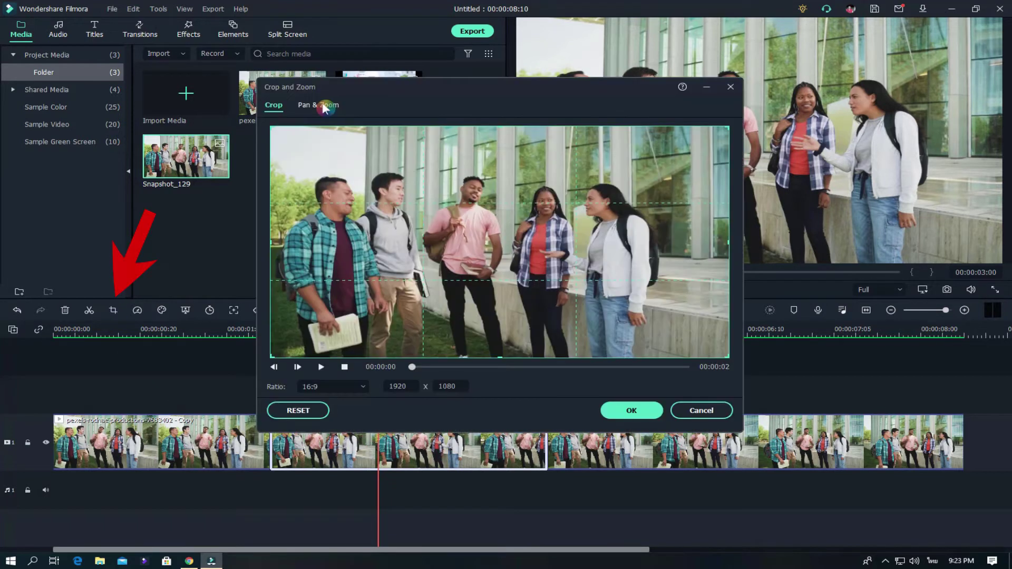
{"action": "left_click", "coordinate": [322, 106]}
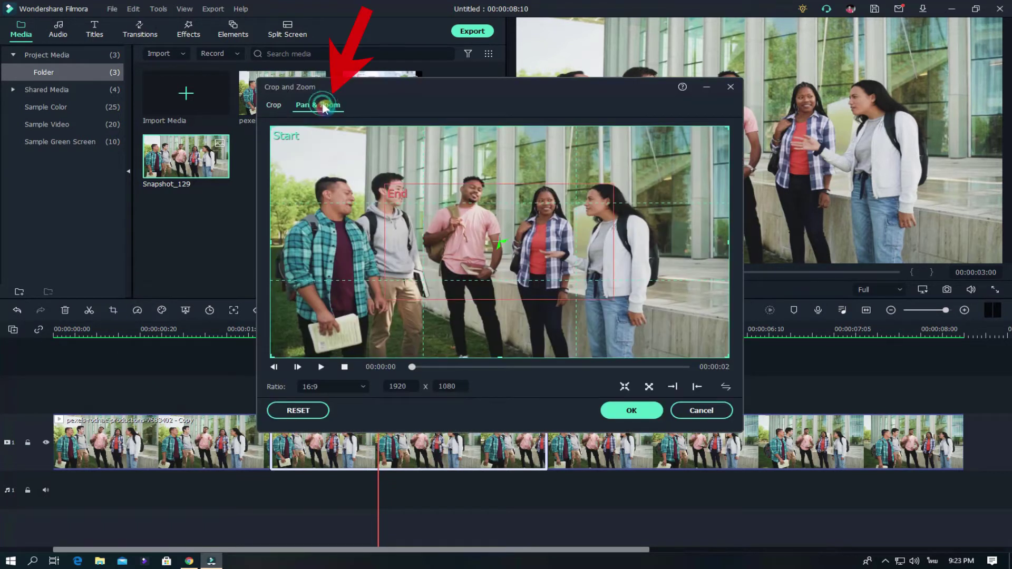
{"action": "left_click", "coordinate": [521, 250]}
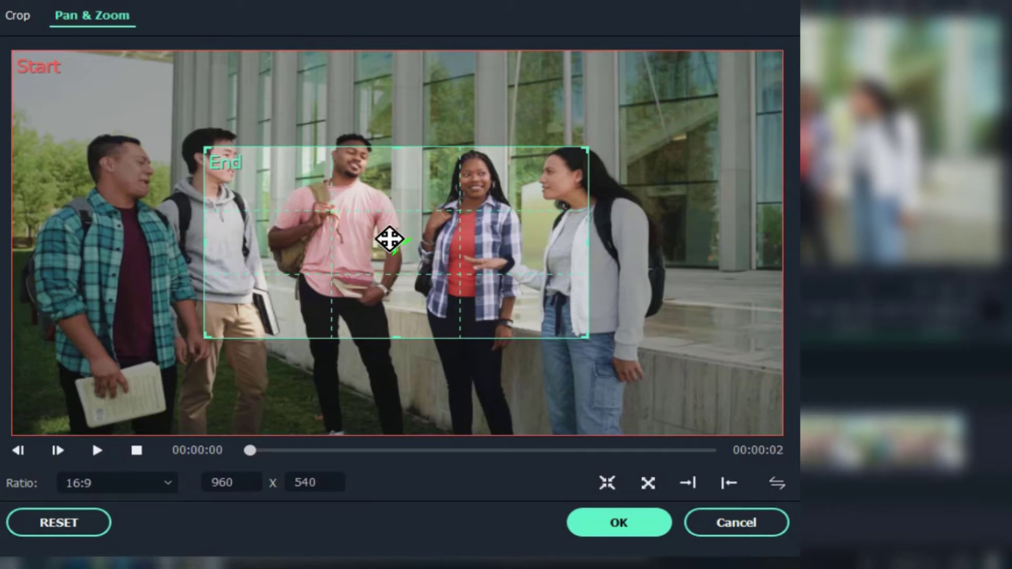
{"action": "left_click_drag", "start_coordinate": [495, 238], "coordinate": [471, 210]}
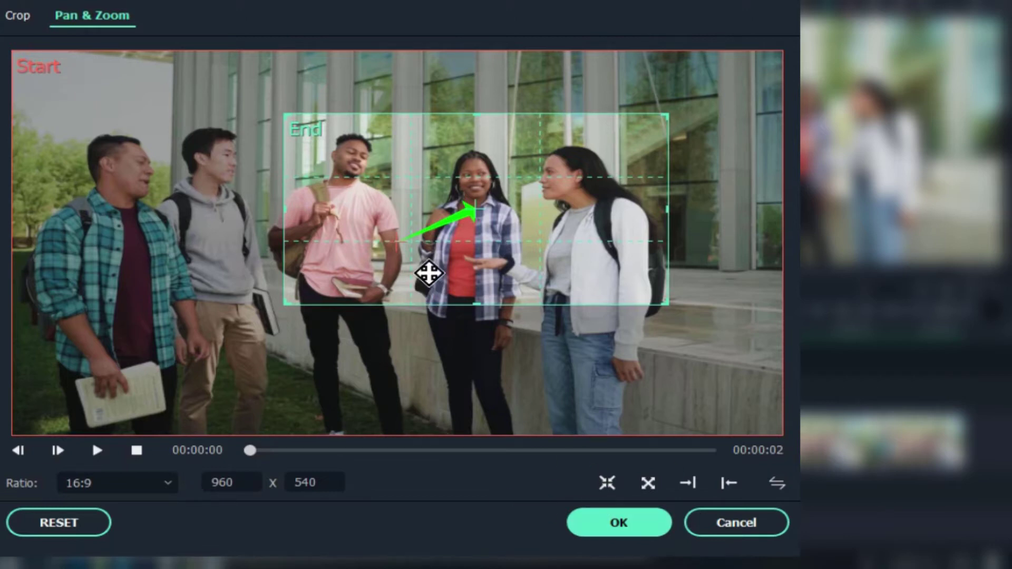
{"action": "left_click", "coordinate": [776, 484]}
{"action": "left_click", "coordinate": [779, 484]}
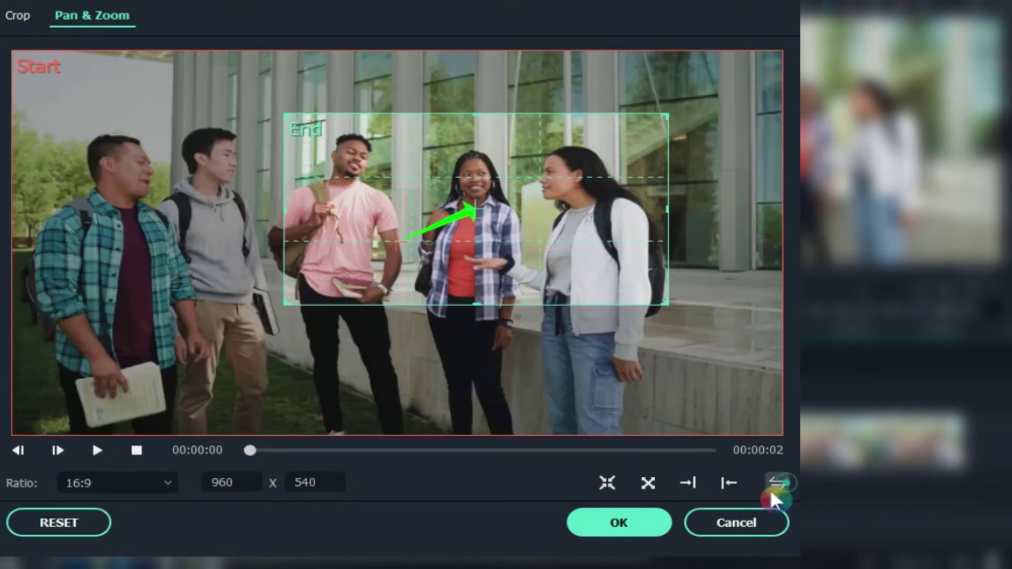
{"action": "left_click", "coordinate": [631, 524]}
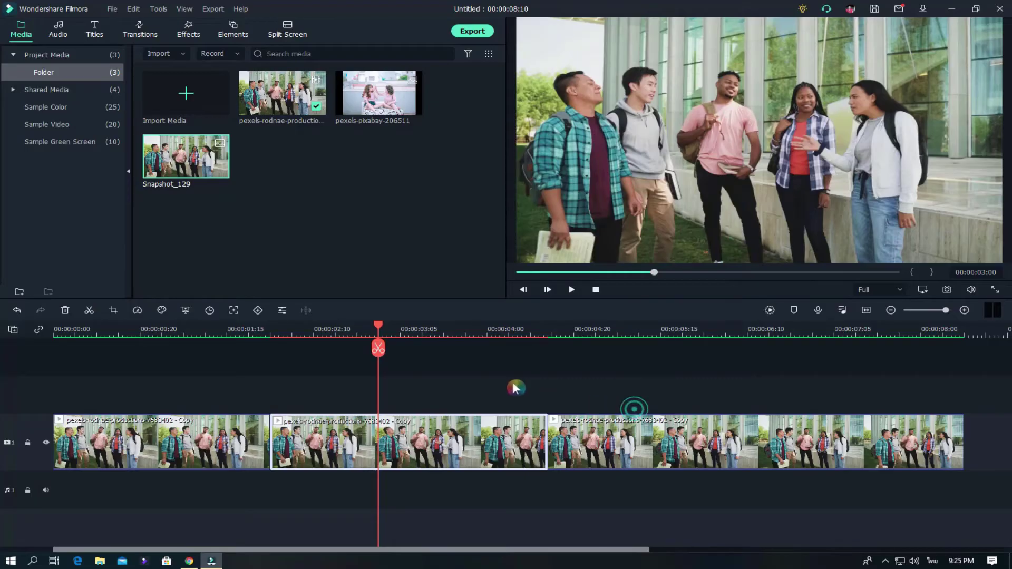
Split the middle clip near its beginning, at 00:00:02:08
{"action": "left_click", "coordinate": [275, 332]}
{"action": "scroll", "coordinate": [319, 332], "scroll_direction": "up", "scroll_amount": 3}
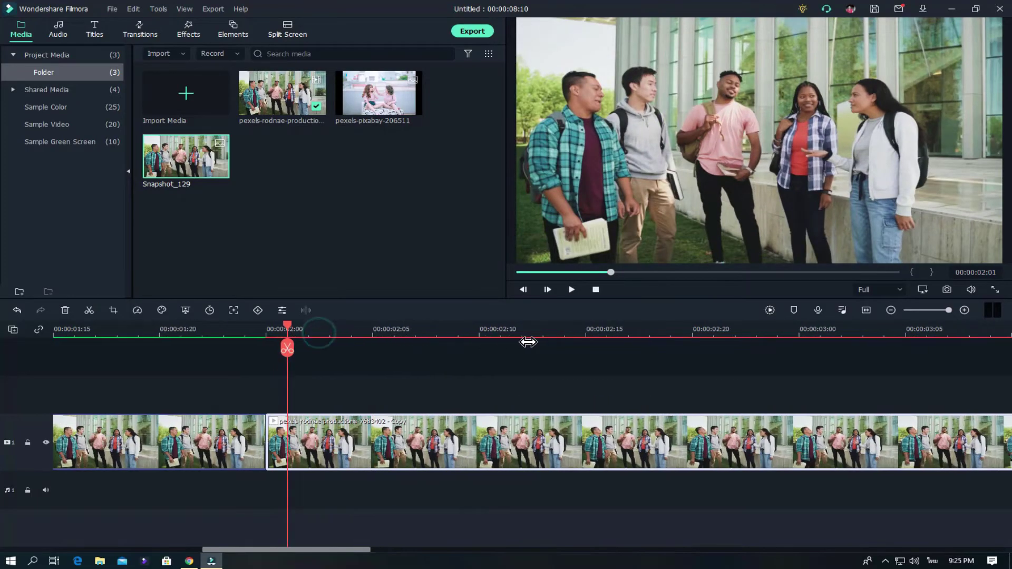
{"action": "left_click_drag", "start_coordinate": [299, 316], "coordinate": [374, 338]}
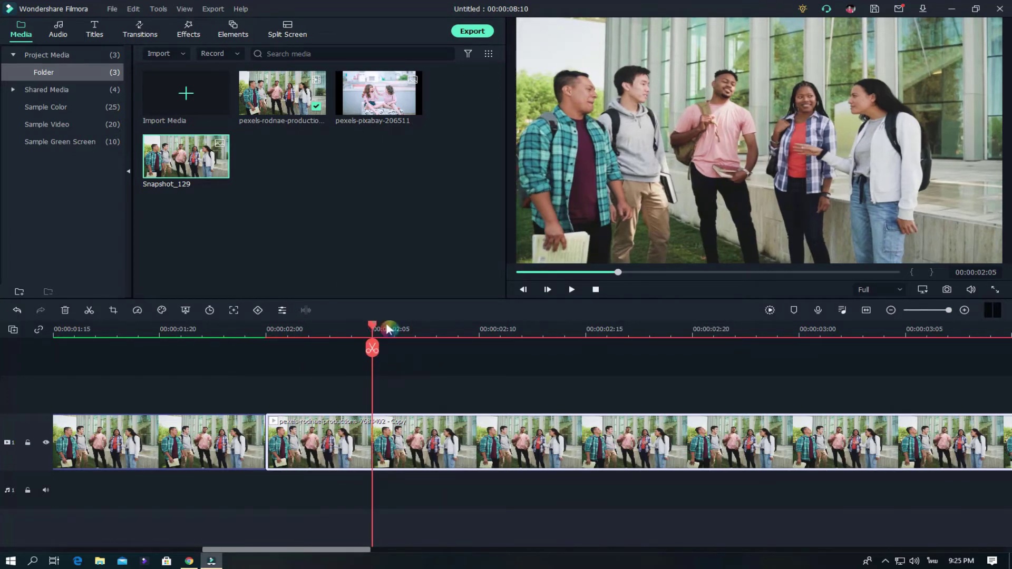
{"action": "key", "text": "Right"}
{"action": "key", "text": "Right"}
{"action": "key", "text": "Right"}
{"action": "left_click", "coordinate": [436, 348]}
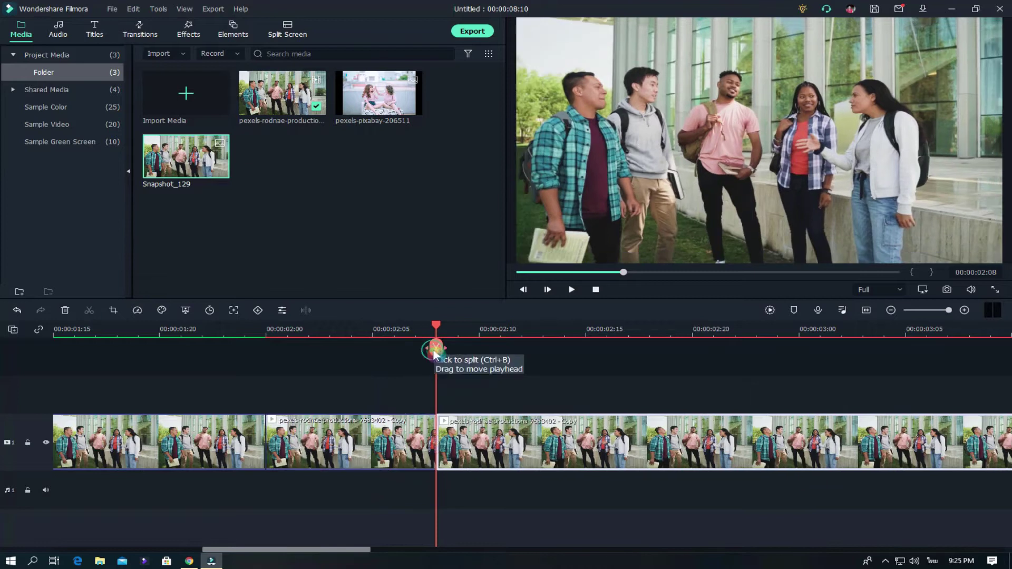
Split the zoomed clip again a few frames before its end, and play the sequence as a check
{"action": "scroll", "coordinate": [392, 438], "scroll_direction": "down", "scroll_amount": 3}
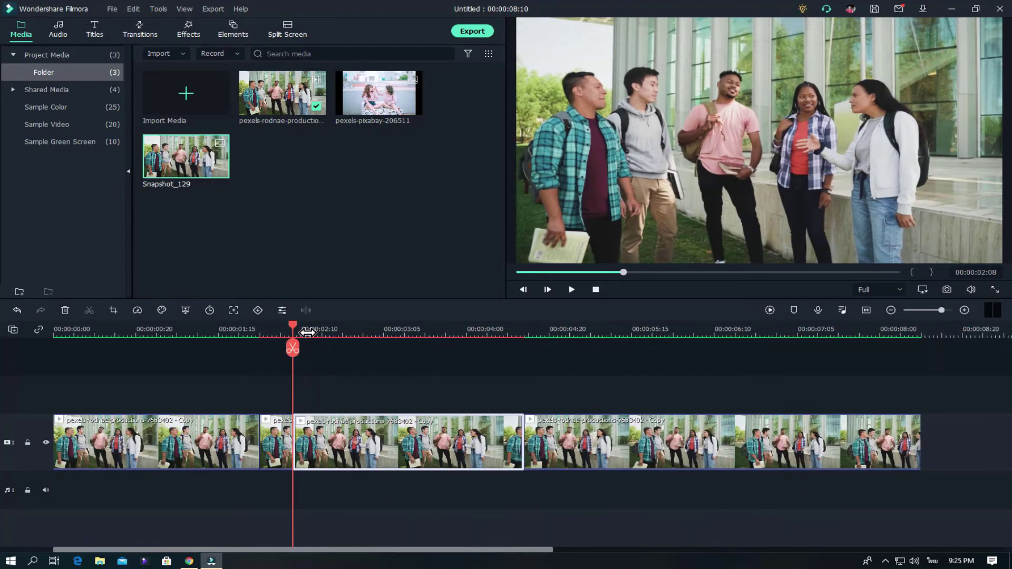
{"action": "left_click_drag", "start_coordinate": [297, 325], "coordinate": [527, 349]}
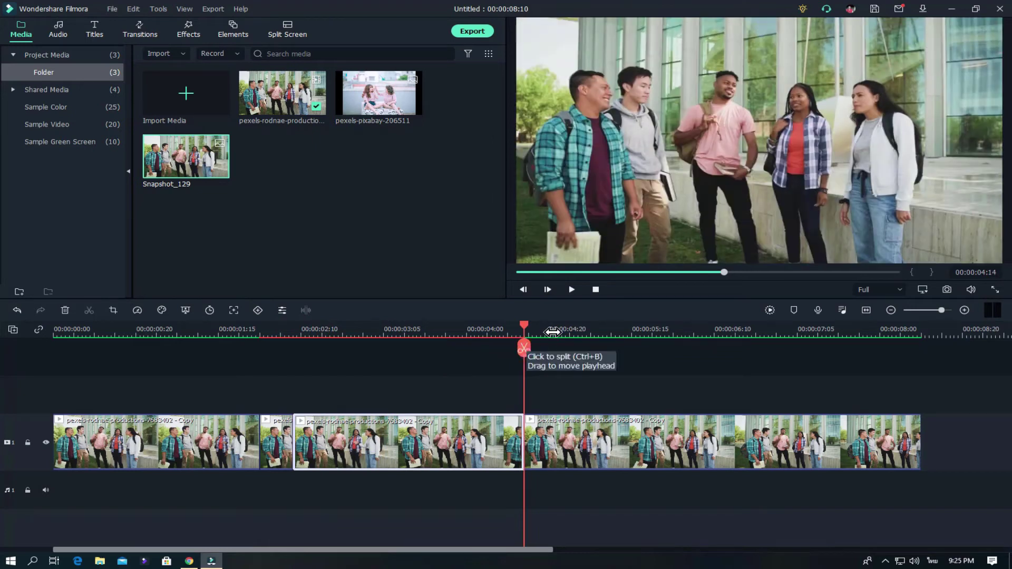
{"action": "scroll", "coordinate": [556, 331], "scroll_direction": "up", "scroll_amount": 3}
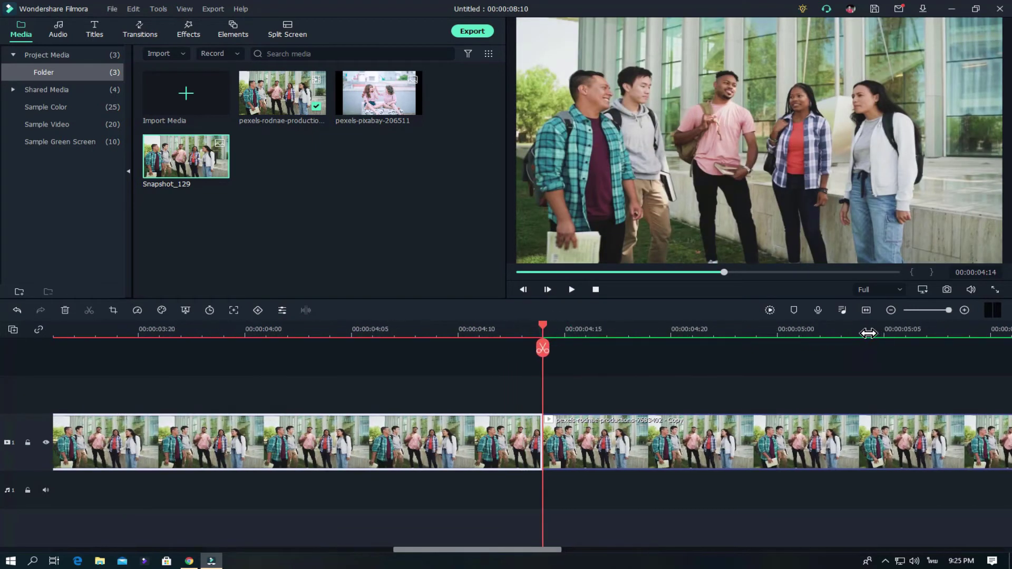
{"action": "left_click_drag", "start_coordinate": [543, 324], "coordinate": [410, 356]}
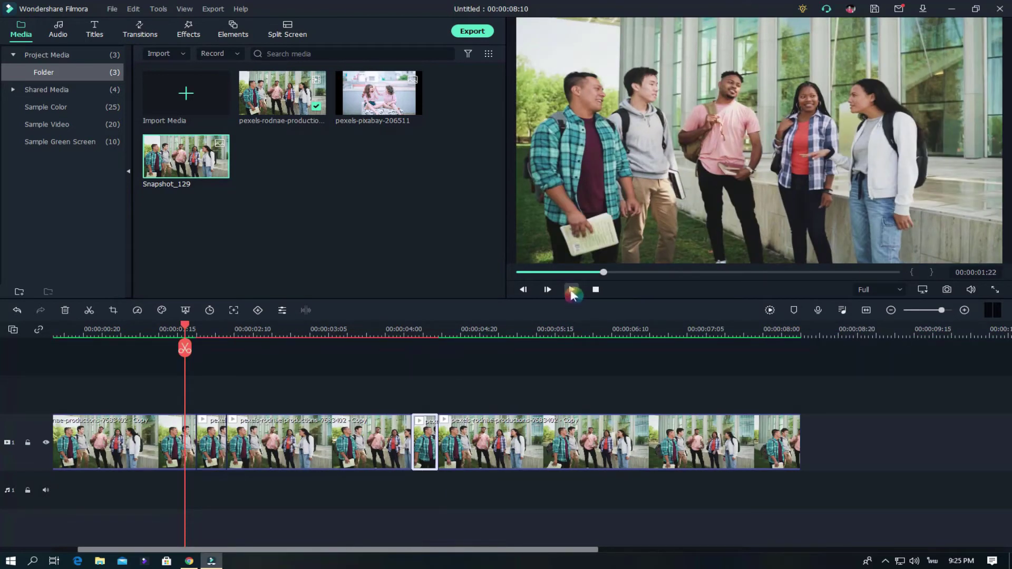
{"action": "left_click", "coordinate": [572, 292]}
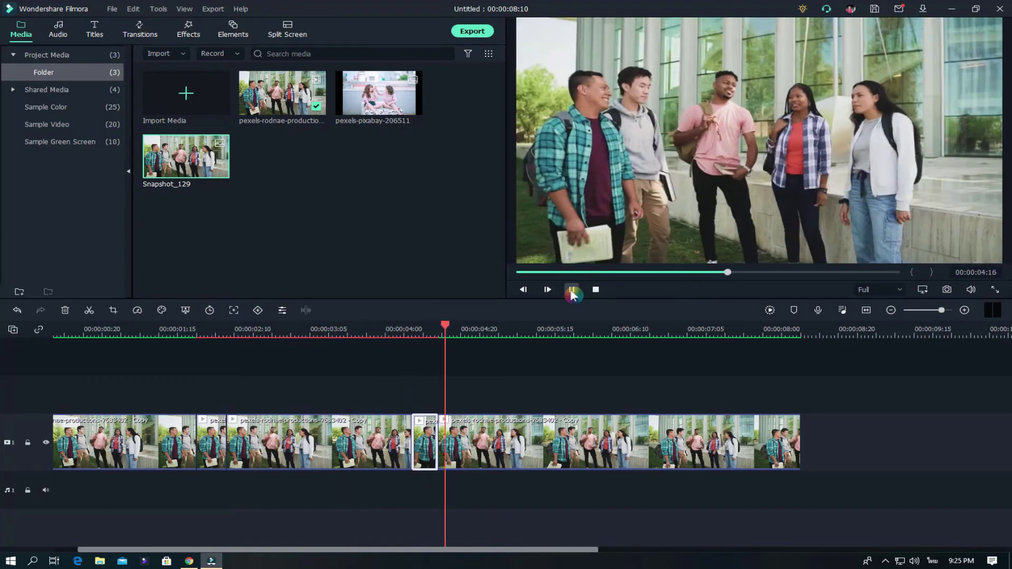
Give the long middle piece a fixed crop around the three people at the right in place of its Pan & Zoom
{"action": "left_click_drag", "start_coordinate": [463, 325], "coordinate": [264, 329]}
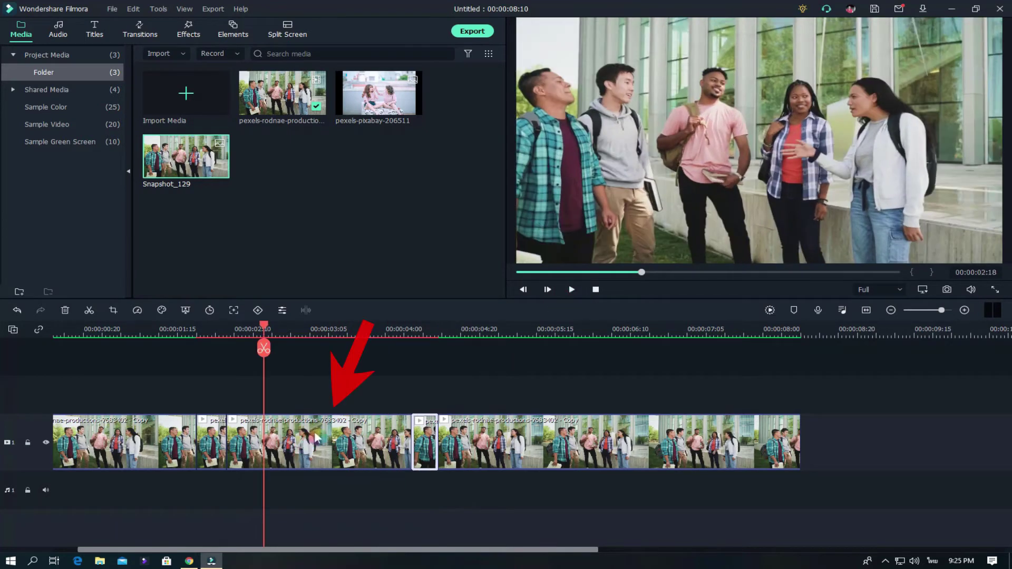
{"action": "left_click", "coordinate": [312, 444]}
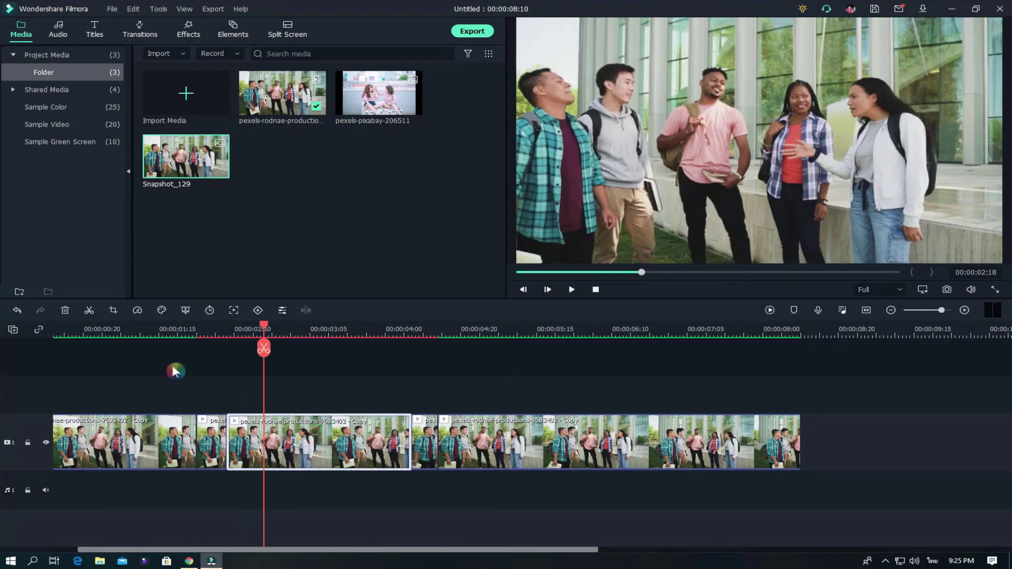
{"action": "left_click", "coordinate": [113, 311]}
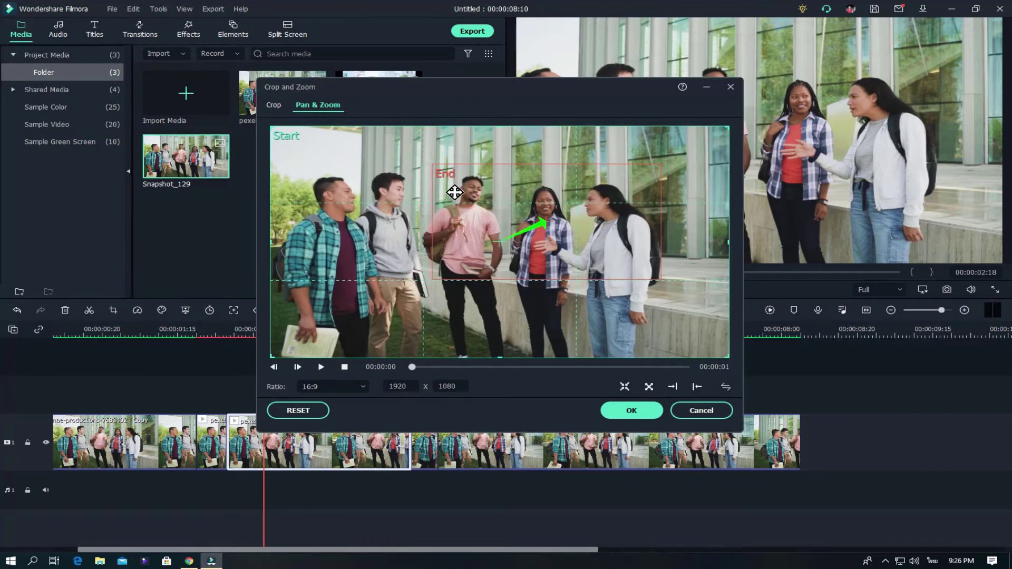
{"action": "left_click", "coordinate": [733, 387]}
{"action": "left_click", "coordinate": [275, 107]}
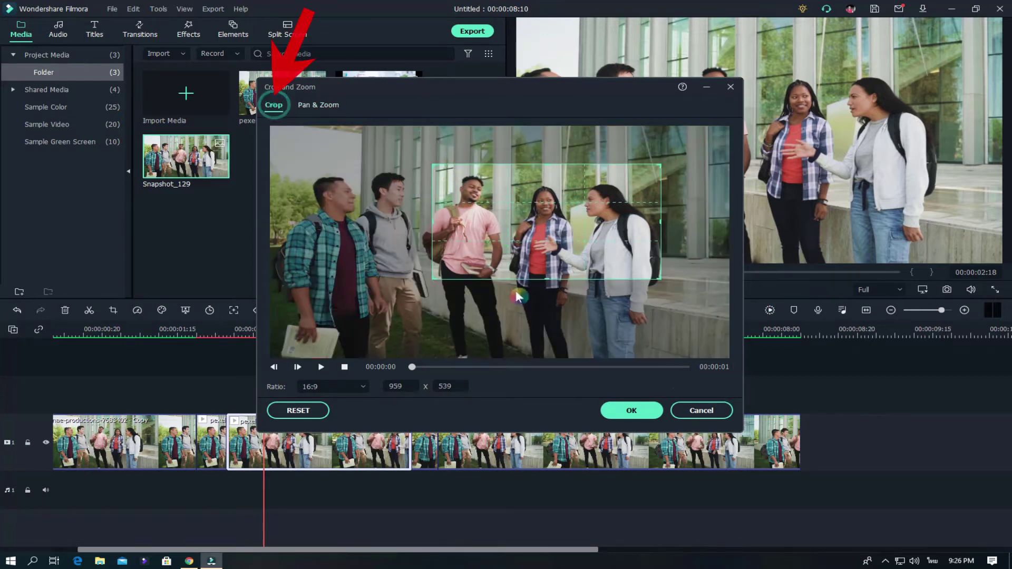
{"action": "left_click", "coordinate": [633, 414]}
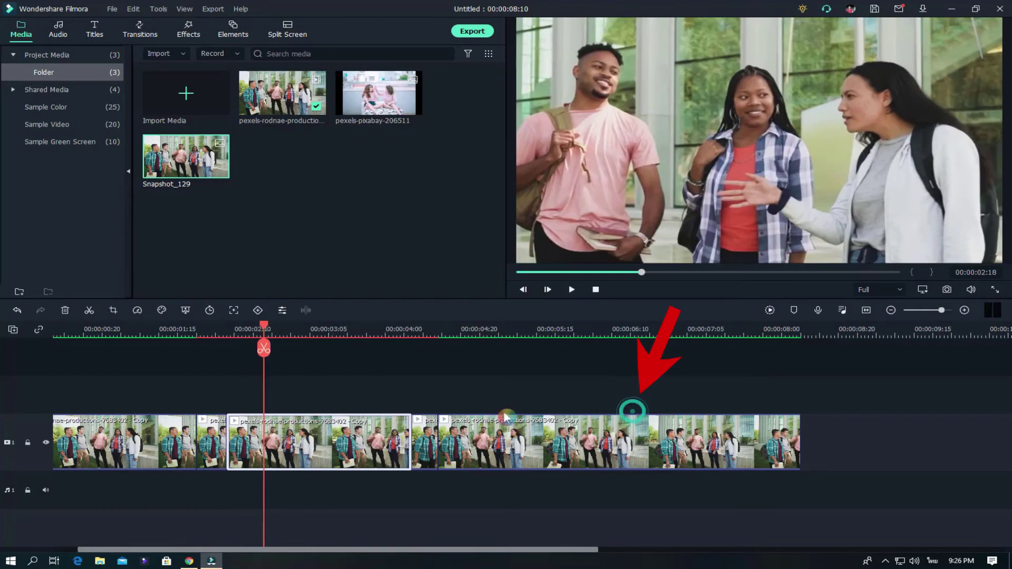
Swap the Start and End frames in the Pan & Zoom of the short piece following the cropped clip
{"action": "left_click_drag", "start_coordinate": [265, 330], "coordinate": [427, 347]}
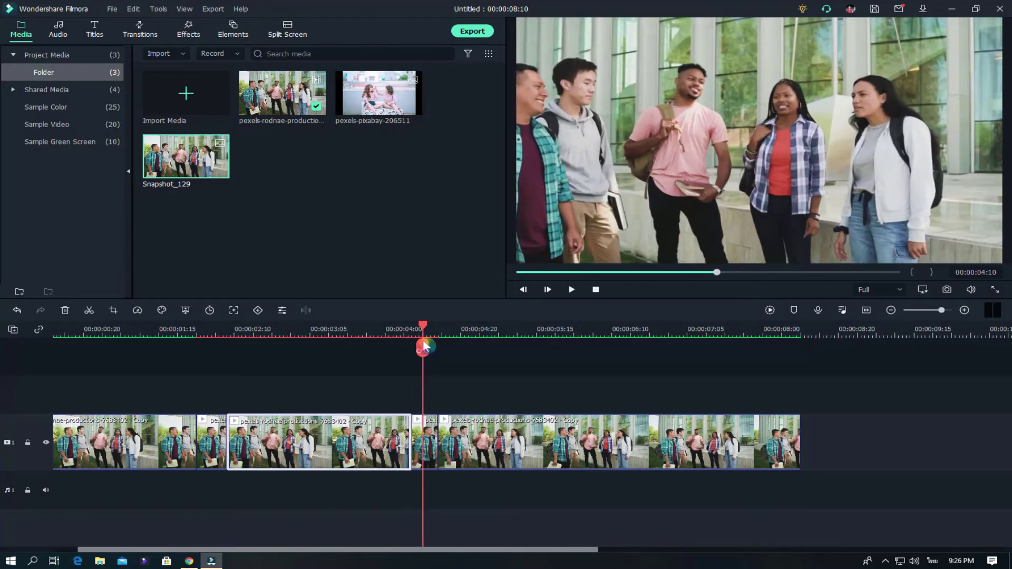
{"action": "left_click", "coordinate": [430, 433]}
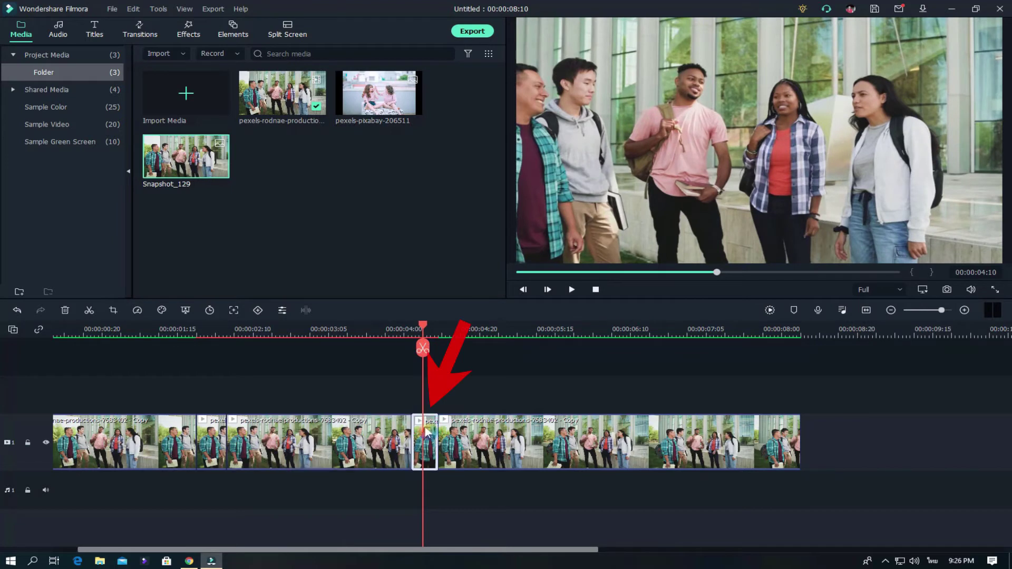
{"action": "left_click", "coordinate": [114, 311]}
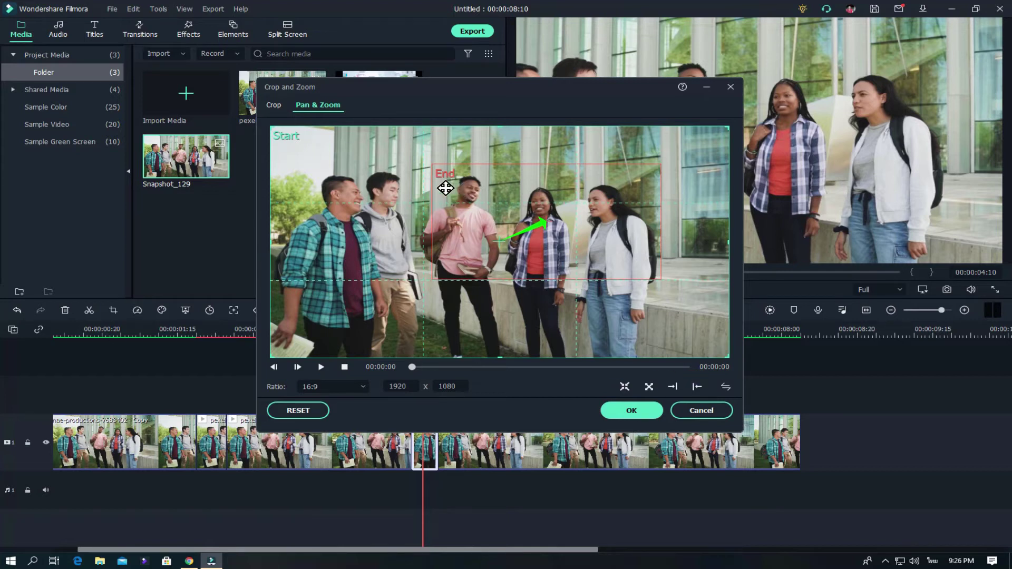
{"action": "left_click", "coordinate": [726, 386]}
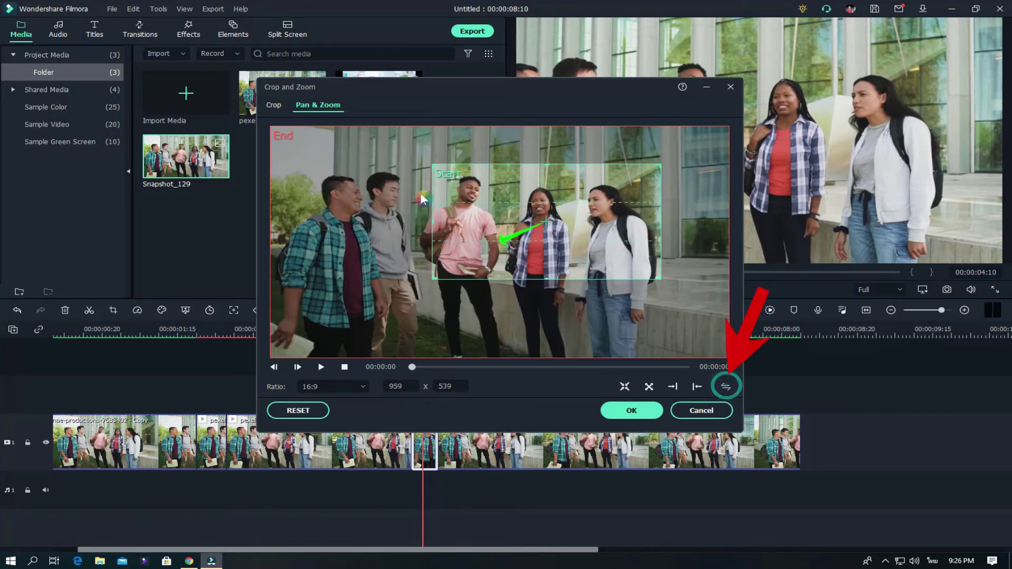
{"action": "left_click", "coordinate": [613, 408]}
Play the timeline from before the first zoom to check the zoom-in, hold and zoom-out
{"action": "left_click_drag", "start_coordinate": [425, 323], "coordinate": [105, 348]}
{"action": "left_click", "coordinate": [571, 289]}
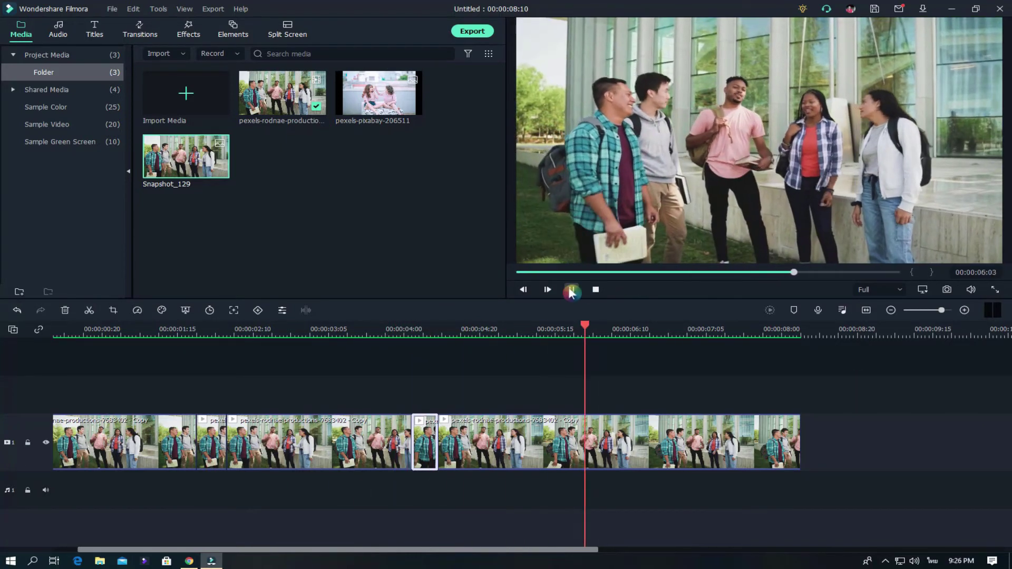
{"action": "key", "text": "space"}
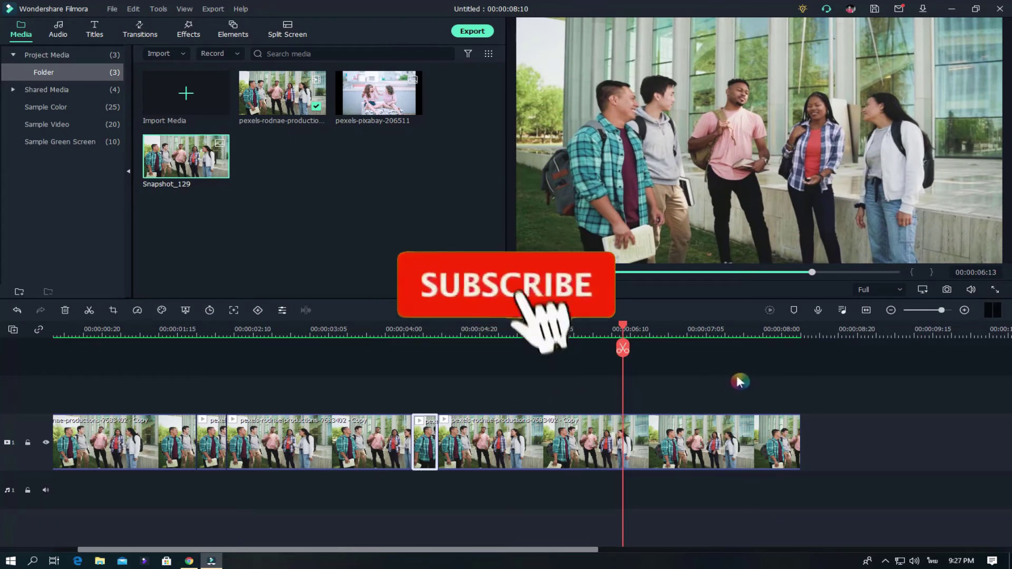
Select all the clip pieces on the video track and delete them
{"action": "left_click", "coordinate": [660, 395]}
{"action": "left_click_drag", "start_coordinate": [605, 390], "coordinate": [119, 475]}
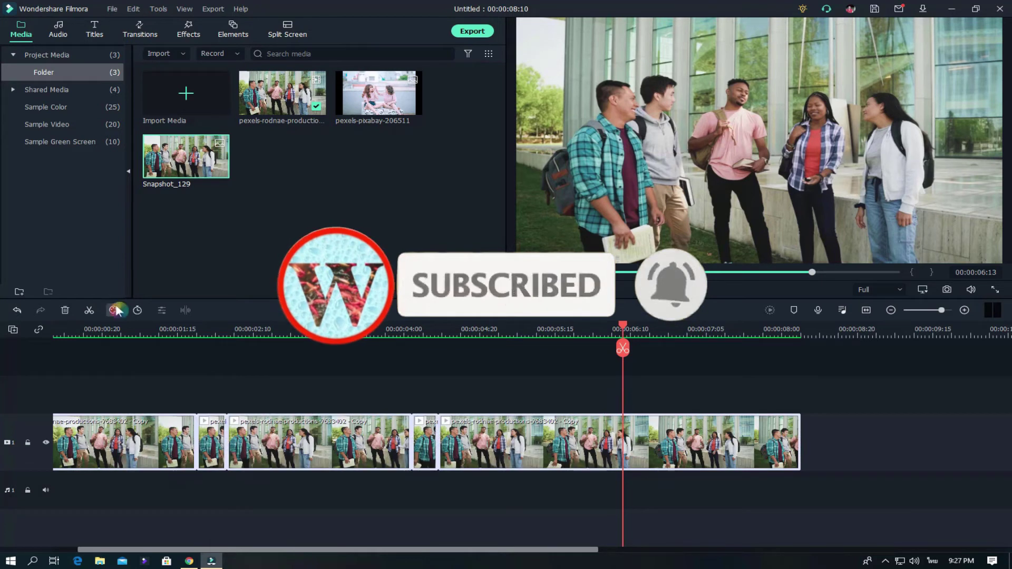
{"action": "left_click", "coordinate": [64, 311]}
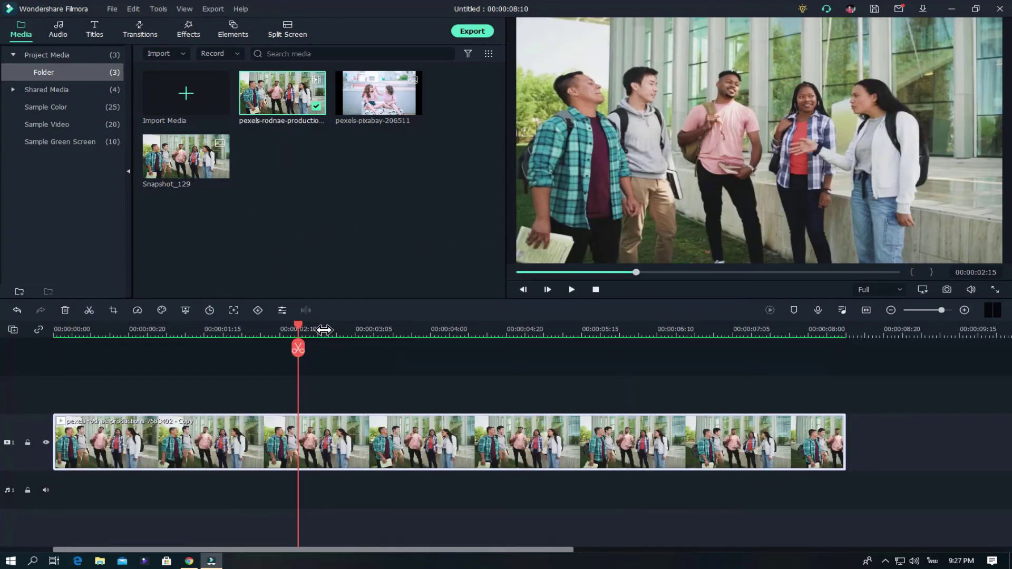
Take a snapshot of the fresh clip's frame at 00:00:02:15, and split the clip at 00:00:02:14
{"action": "left_click_drag", "start_coordinate": [323, 330], "coordinate": [580, 337]}
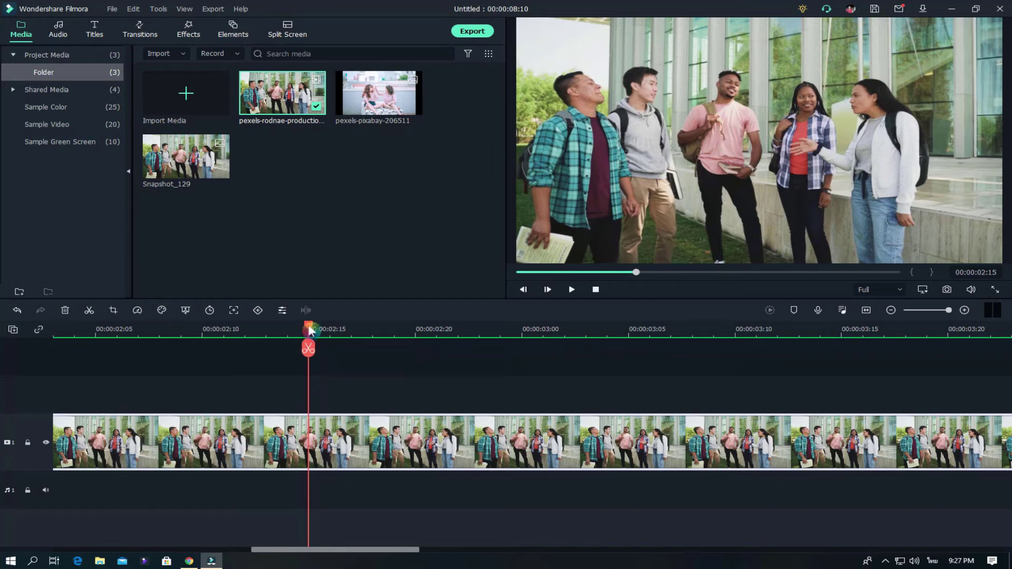
{"action": "left_click", "coordinate": [947, 291]}
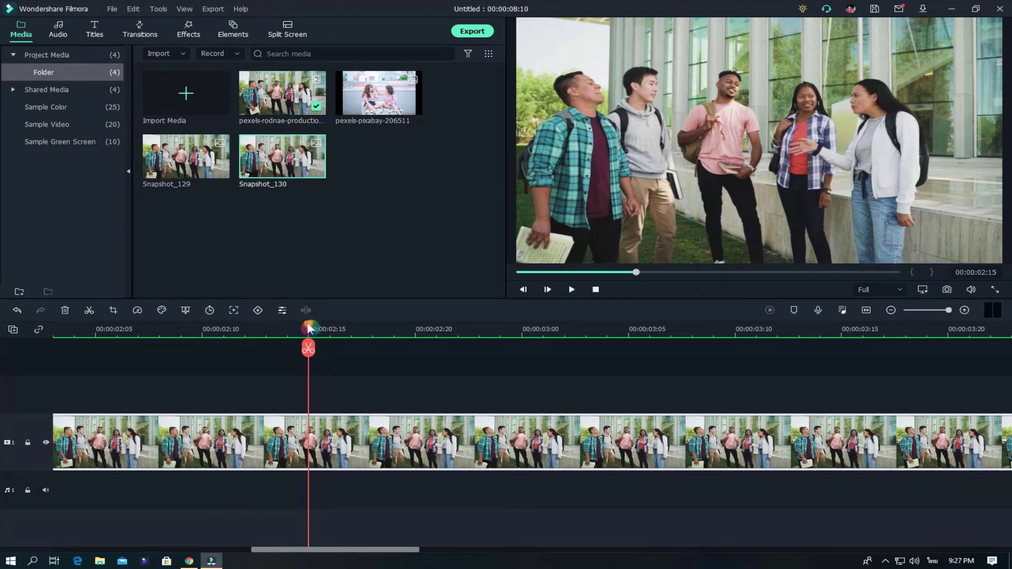
{"action": "left_click_drag", "start_coordinate": [309, 328], "coordinate": [288, 328]}
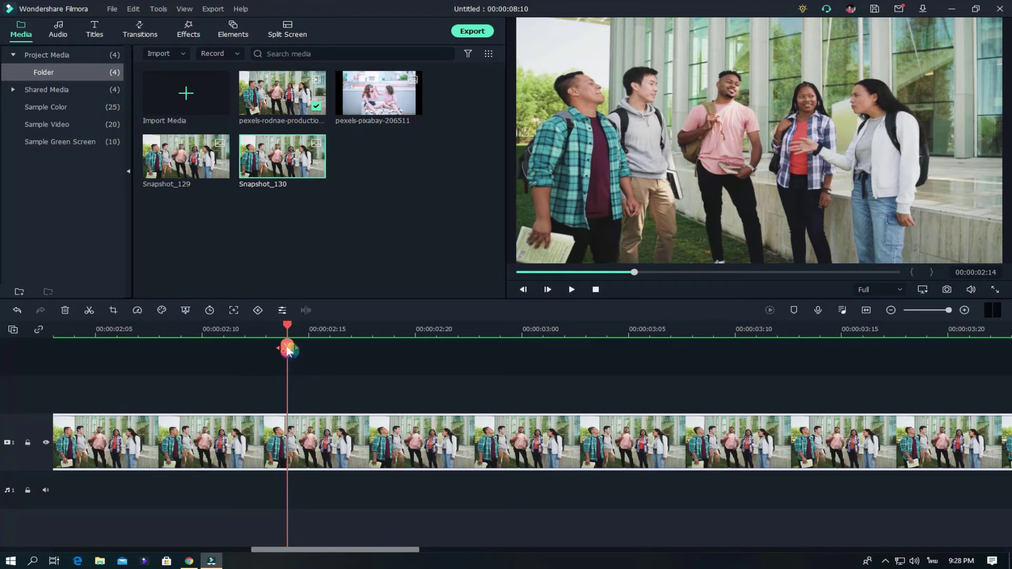
{"action": "left_click", "coordinate": [288, 349]}
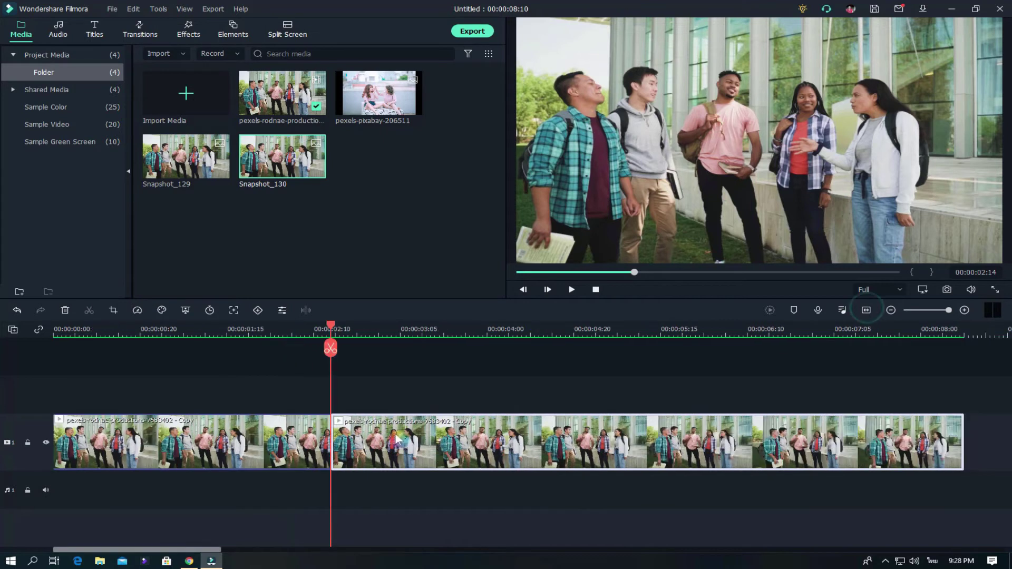
Insert Snapshot_130 directly after the first piece, moving the second piece out of the way, and close the leftover gap
{"action": "left_click_drag", "start_coordinate": [967, 421], "coordinate": [927, 457]}
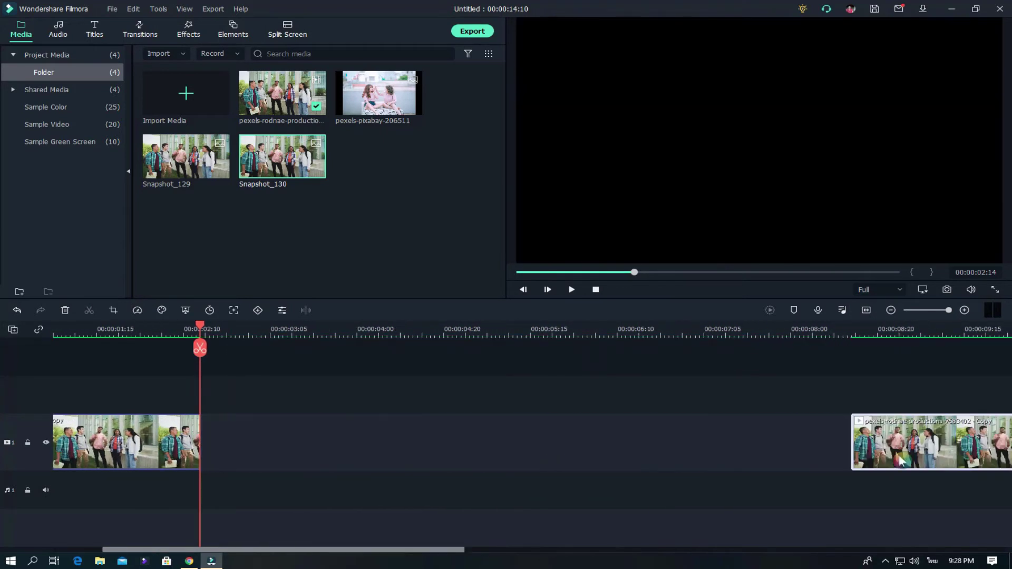
{"action": "left_click_drag", "start_coordinate": [291, 179], "coordinate": [212, 429]}
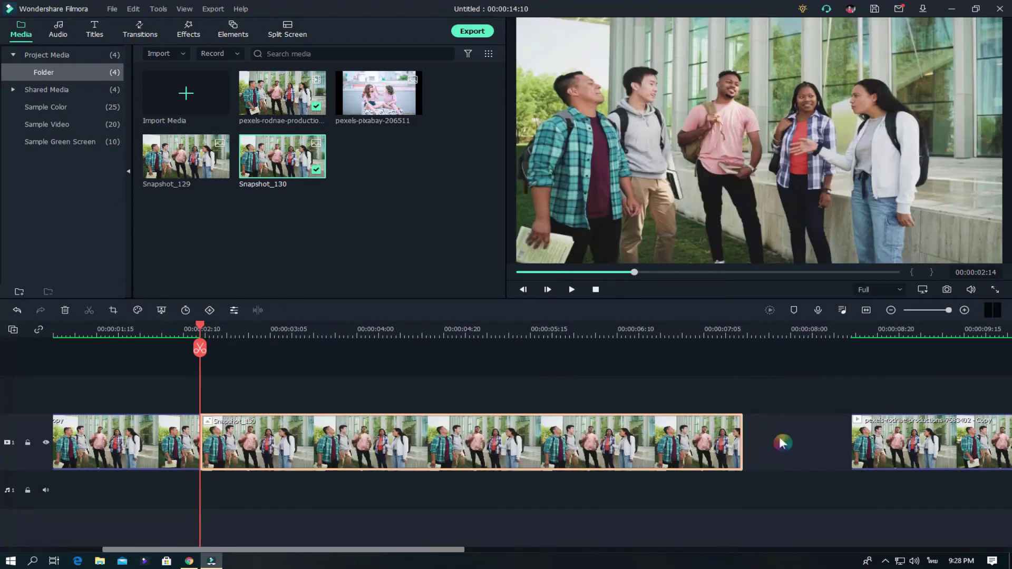
{"action": "left_click", "coordinate": [775, 429]}
{"action": "key", "text": "Delete"}
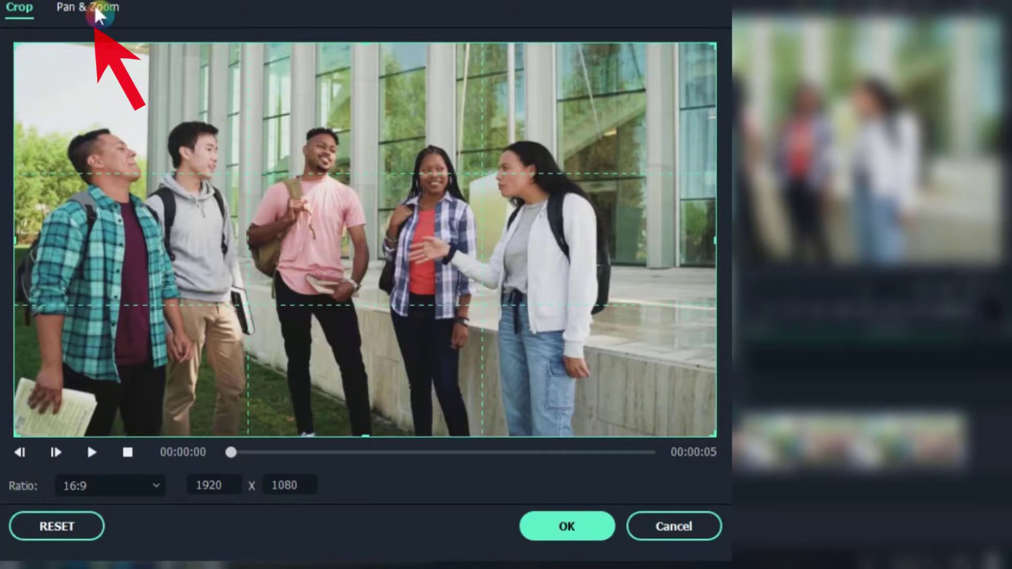
Apply Pan & Zoom to the Snapshot_130 clip with a repositioned zoom frame
{"action": "left_click", "coordinate": [327, 108]}
{"action": "left_click_drag", "start_coordinate": [500, 238], "coordinate": [587, 225]}
{"action": "left_click_drag", "start_coordinate": [499, 211], "coordinate": [215, 174]}
{"action": "left_click", "coordinate": [569, 533]}
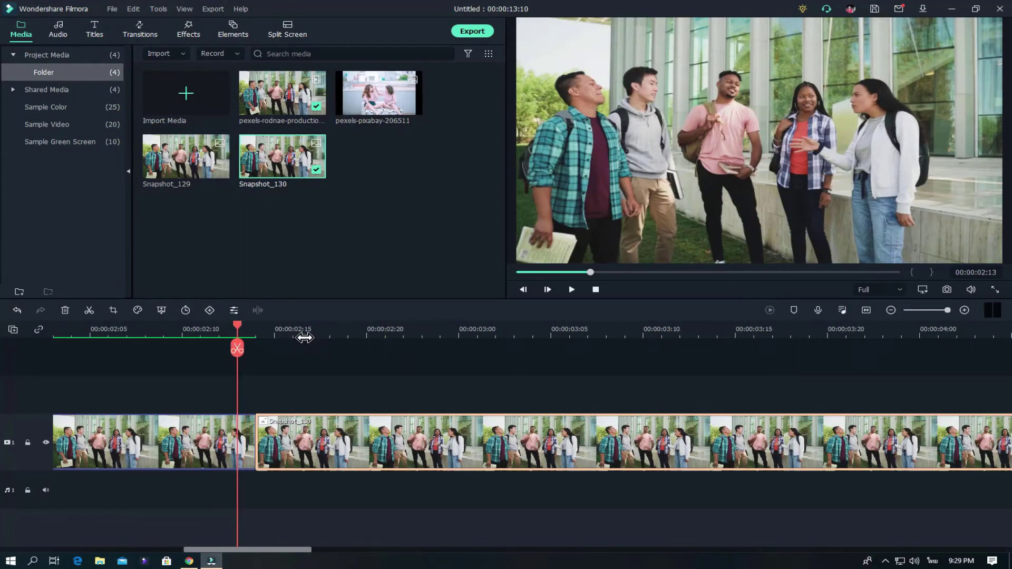
Split the Snapshot_130 clip near its beginning, at 00:00:02:20
{"action": "left_click", "coordinate": [370, 338]}
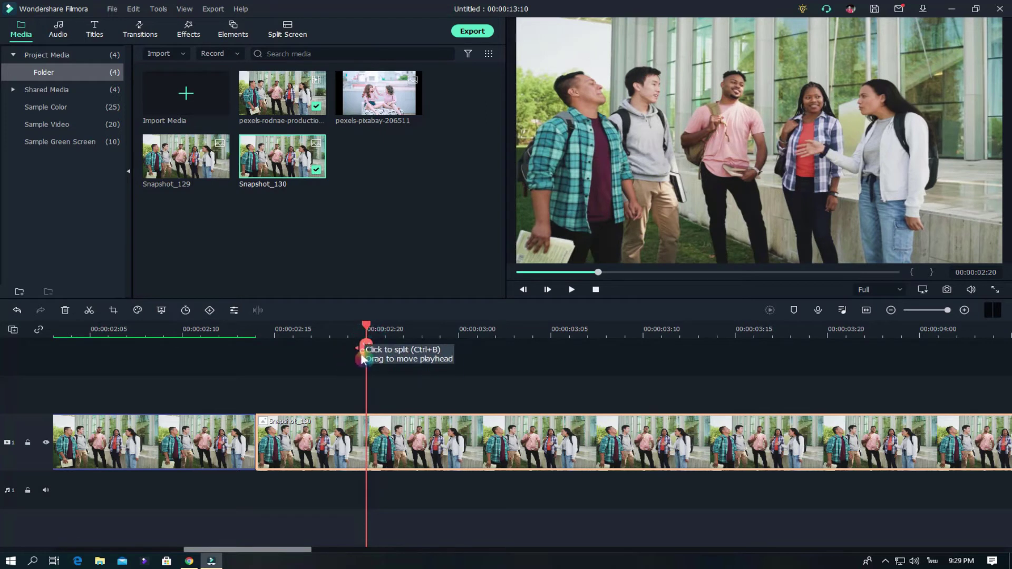
{"action": "left_click", "coordinate": [366, 347]}
{"action": "key", "text": "ctrl+minus"}
{"action": "key", "text": "ctrl+minus"}
{"action": "key", "text": "ctrl+minus"}
{"action": "key", "text": "ctrl+minus"}
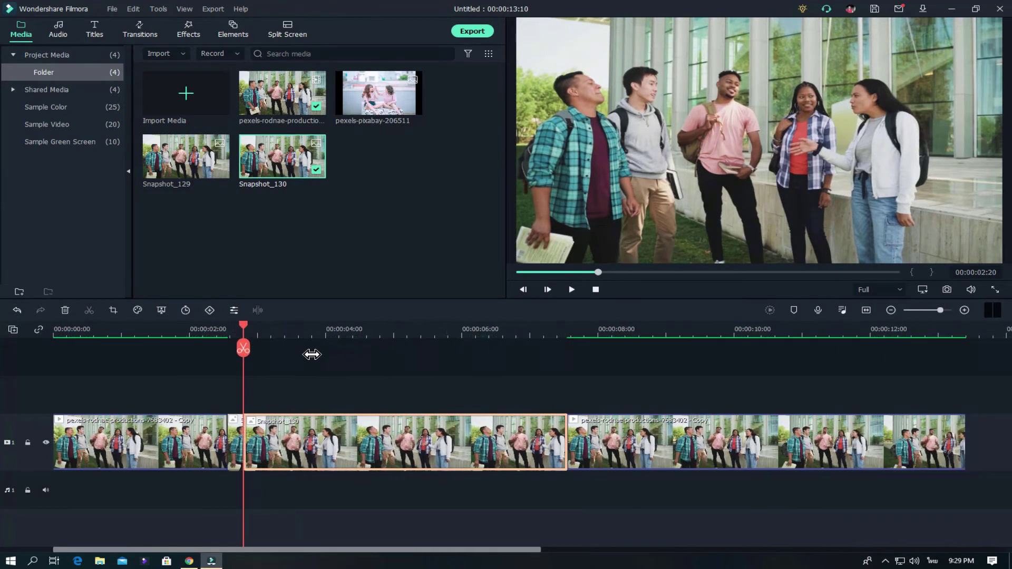
Split the Snapshot_130 clip near its end, at 00:00:07:08
{"action": "left_click_drag", "start_coordinate": [259, 323], "coordinate": [514, 340]}
{"action": "key", "text": "ctrl+plus"}
{"action": "key", "text": "ctrl+minus"}
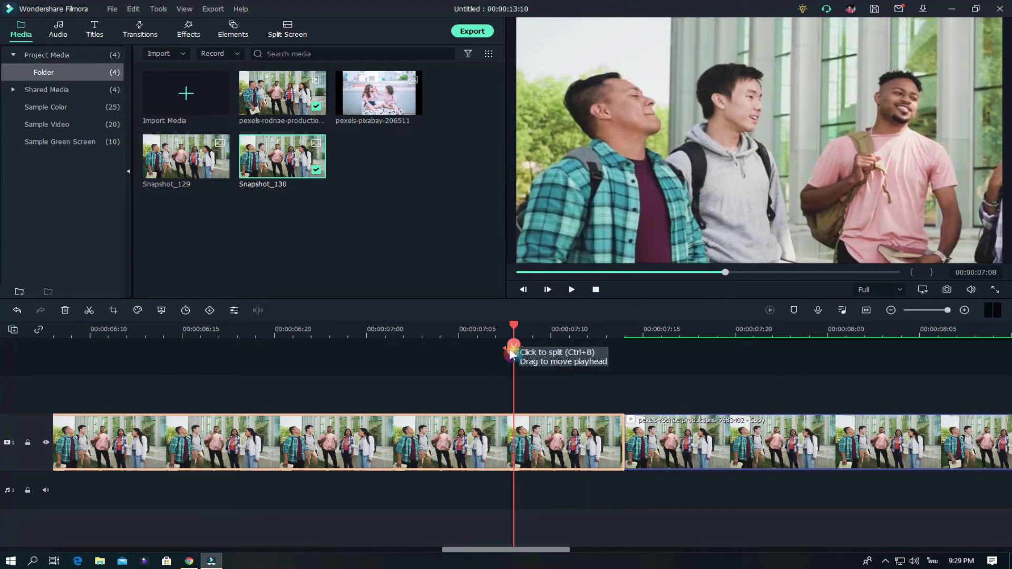
{"action": "left_click", "coordinate": [514, 348]}
{"action": "key", "text": "ctrl+minus"}
{"action": "key", "text": "ctrl+minus"}
{"action": "key", "text": "ctrl+minus"}
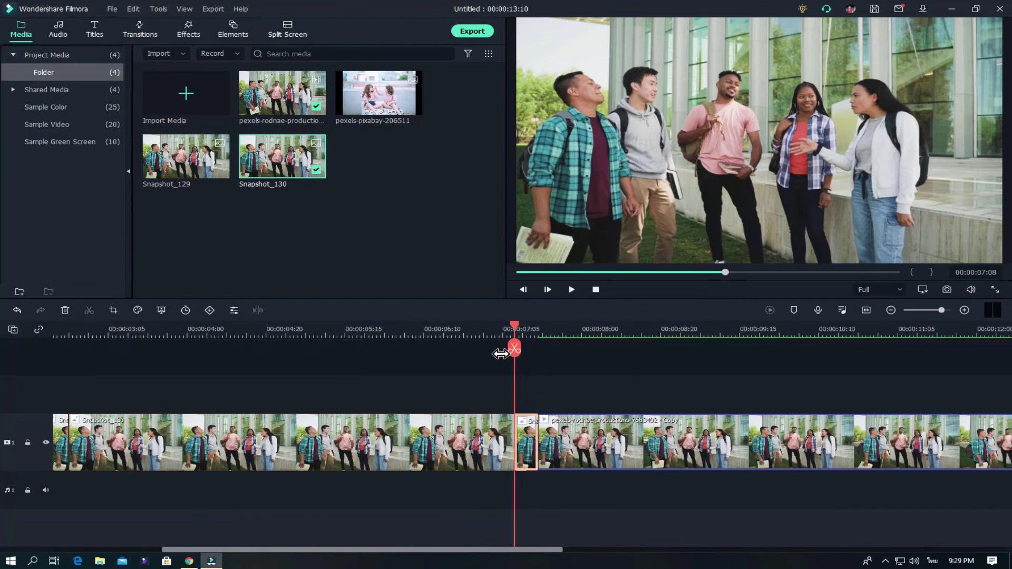
Swap the start and end zoom frames of the long middle Snapshot_130 piece, and apply the 959 x 539 zoom frame as a fixed crop
{"action": "left_click_drag", "start_coordinate": [517, 362], "coordinate": [389, 338]}
{"action": "left_click", "coordinate": [335, 432]}
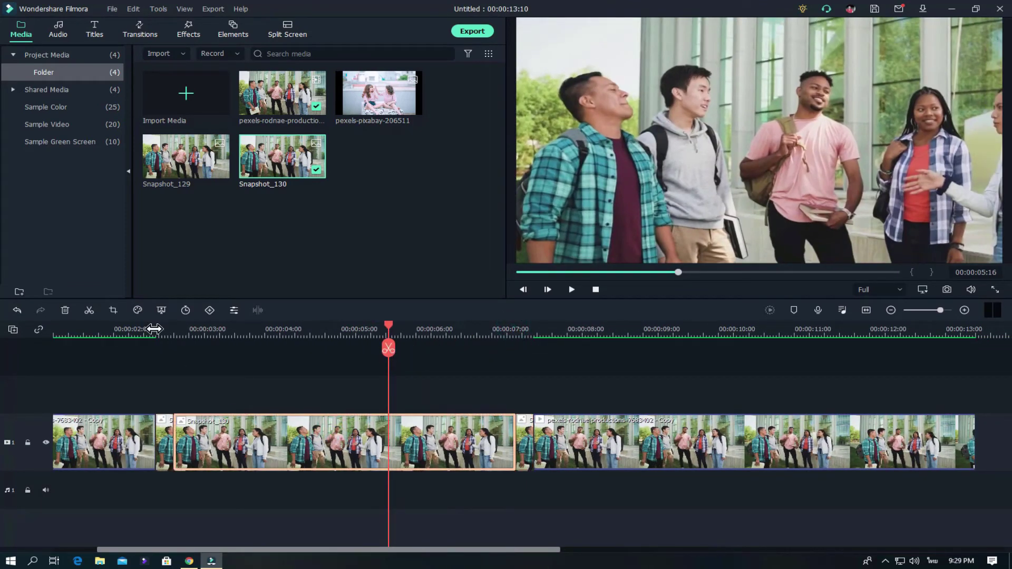
{"action": "left_click", "coordinate": [113, 311]}
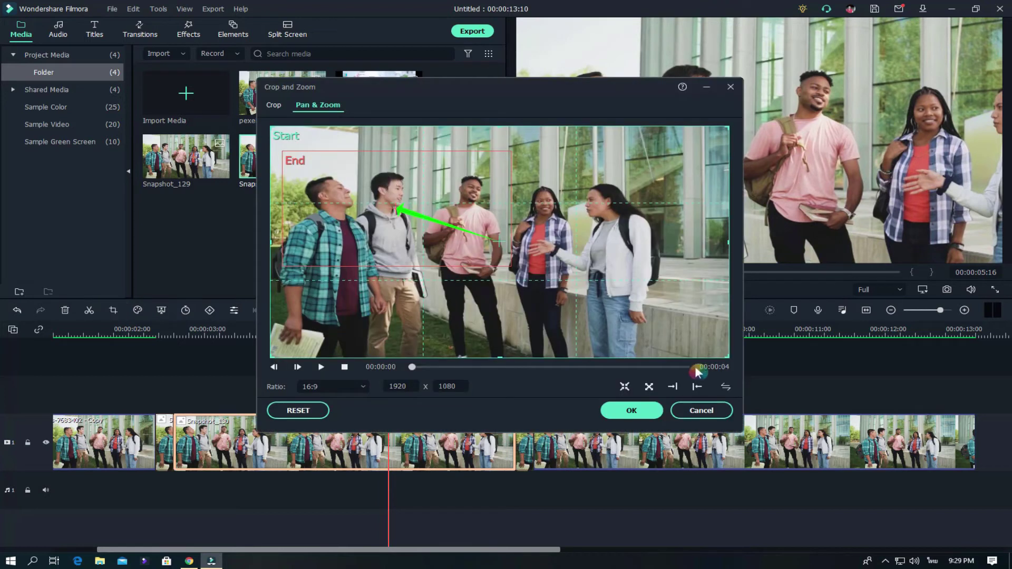
{"action": "left_click", "coordinate": [726, 388]}
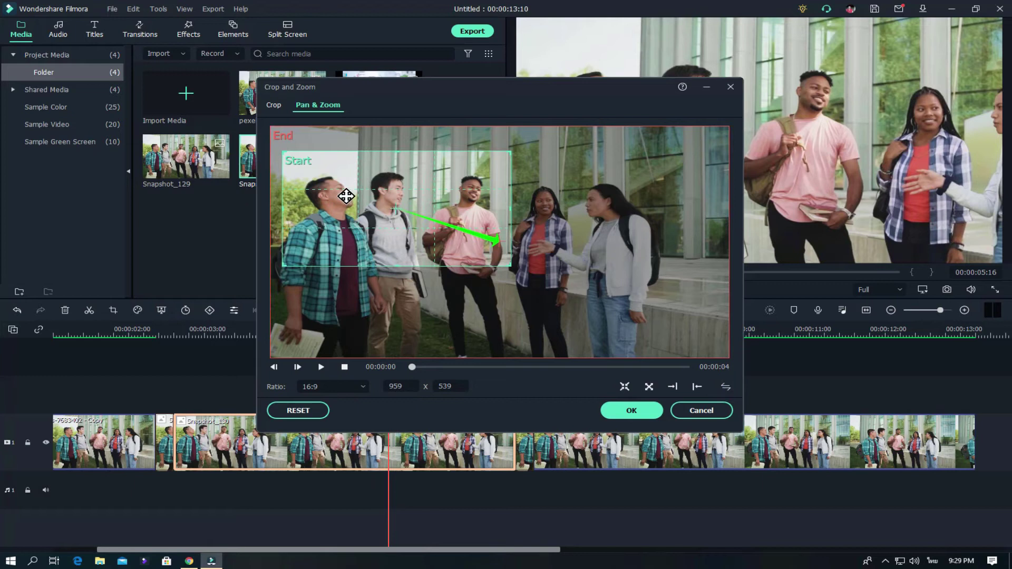
{"action": "left_click", "coordinate": [273, 105]}
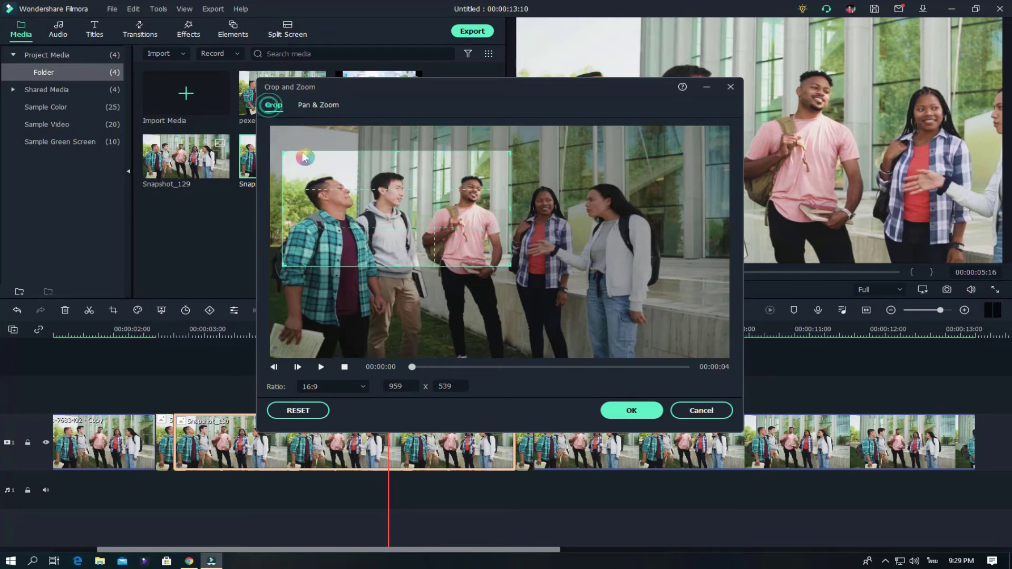
{"action": "left_click", "coordinate": [632, 411]}
Swap the Pan & Zoom start and end frames on the short last Snapshot_130 piece, and play back the result
{"action": "left_click", "coordinate": [408, 351]}
{"action": "left_click_drag", "start_coordinate": [390, 327], "coordinate": [524, 354]}
{"action": "left_click", "coordinate": [114, 312]}
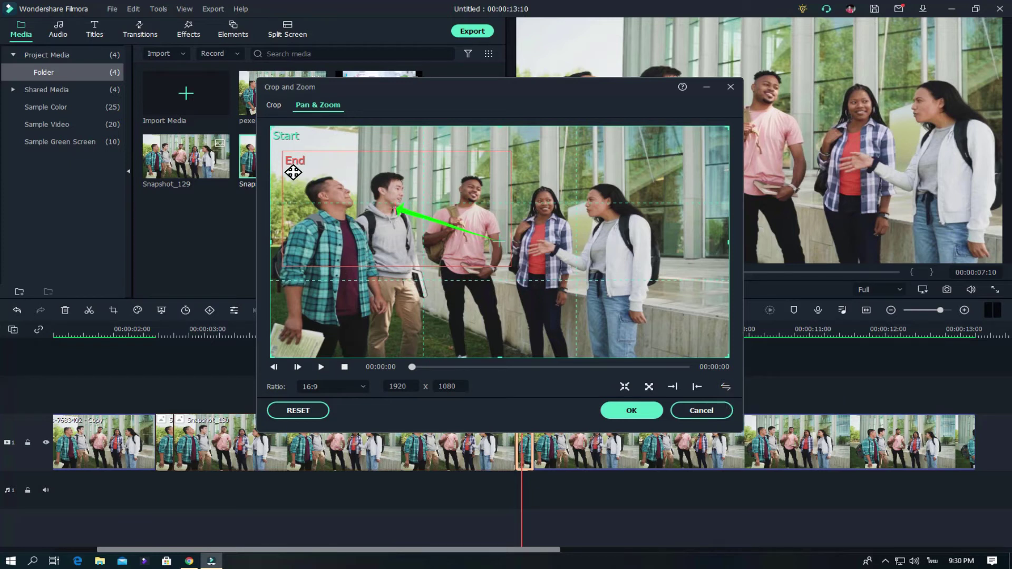
{"action": "left_click", "coordinate": [726, 387]}
{"action": "left_click", "coordinate": [630, 411]}
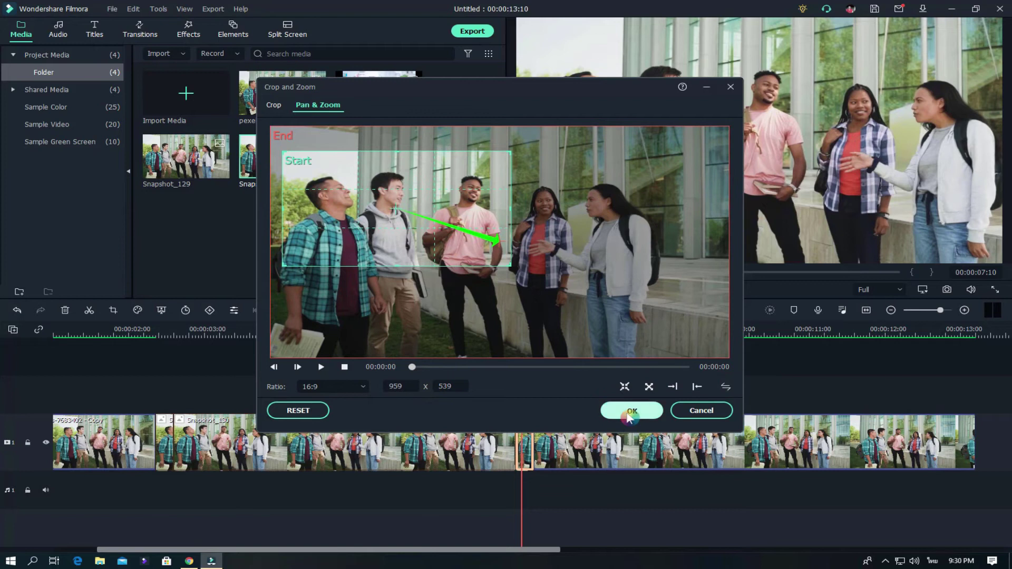
{"action": "left_click", "coordinate": [572, 290]}
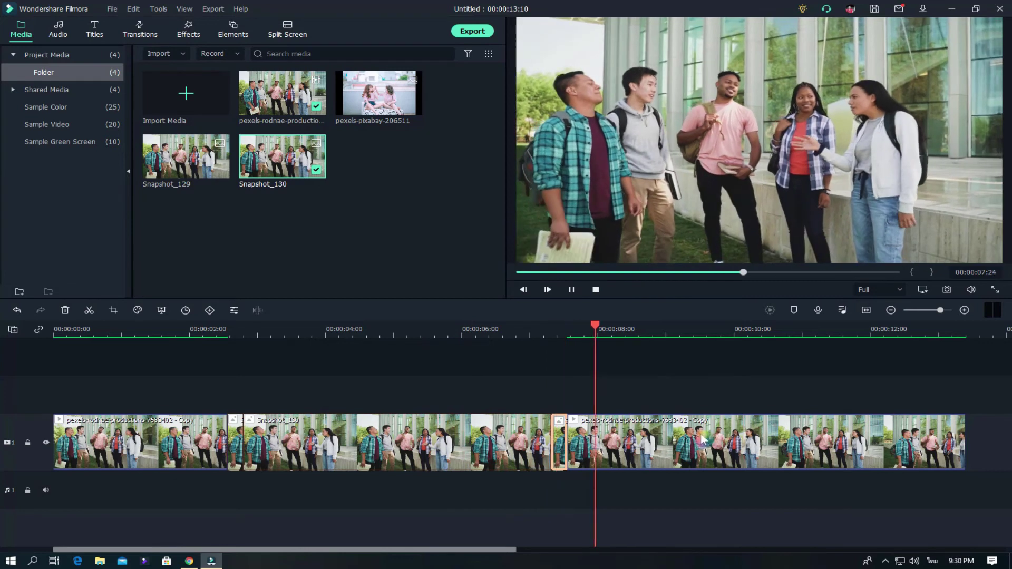
{"action": "left_click", "coordinate": [572, 289]}
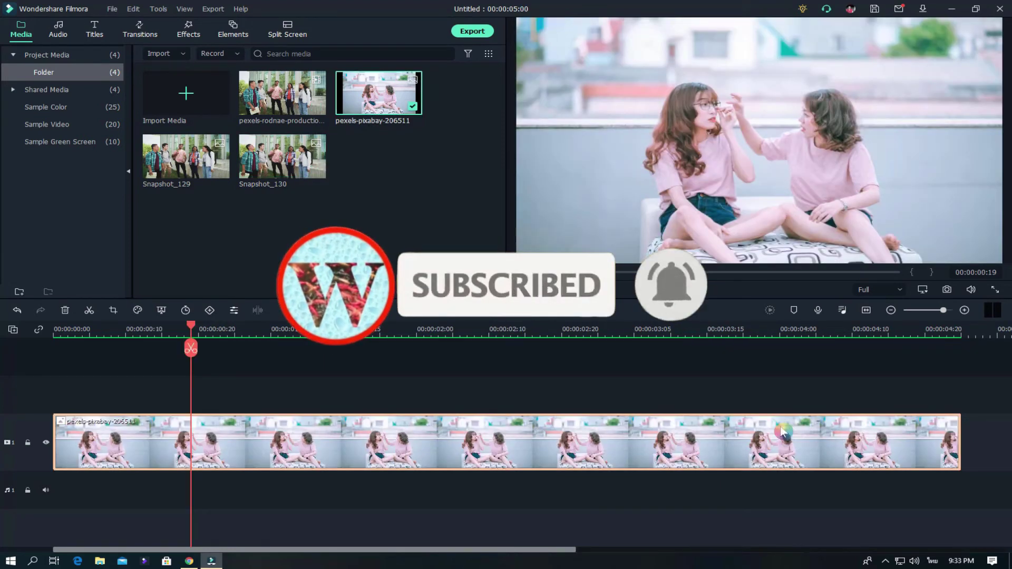
Apply Pan & Zoom to the pexels-pixabay-206511 clip with a 2256 x 1278 end frame around the two women's upper bodies
{"action": "left_click", "coordinate": [390, 349]}
{"action": "left_click_drag", "start_coordinate": [393, 352], "coordinate": [495, 348]}
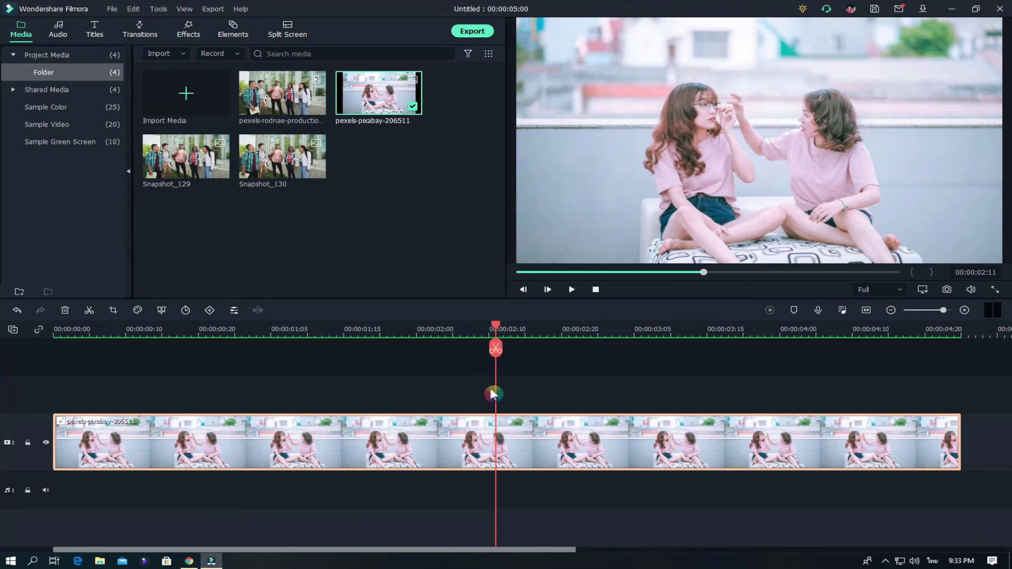
{"action": "left_click_drag", "start_coordinate": [496, 349], "coordinate": [460, 349]}
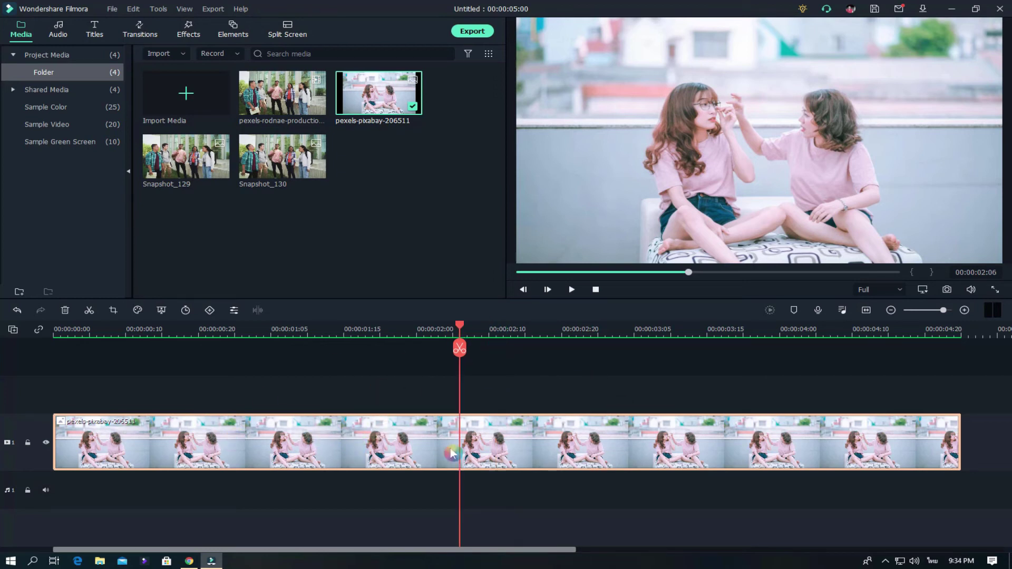
{"action": "left_click", "coordinate": [114, 312]}
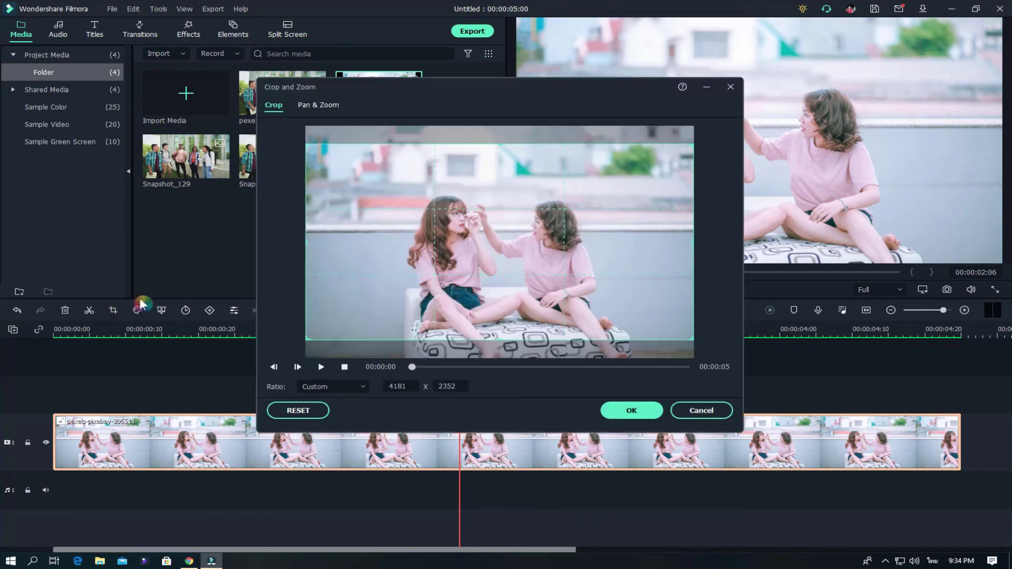
{"action": "left_click", "coordinate": [317, 108]}
{"action": "mouse_move", "coordinate": [595, 186]}
{"action": "left_mouse_down"}
{"action": "mouse_move", "coordinate": [583, 192]}
{"action": "mouse_move", "coordinate": [611, 193]}
{"action": "left_mouse_up"}
{"action": "left_click_drag", "start_coordinate": [583, 235], "coordinate": [579, 208]}
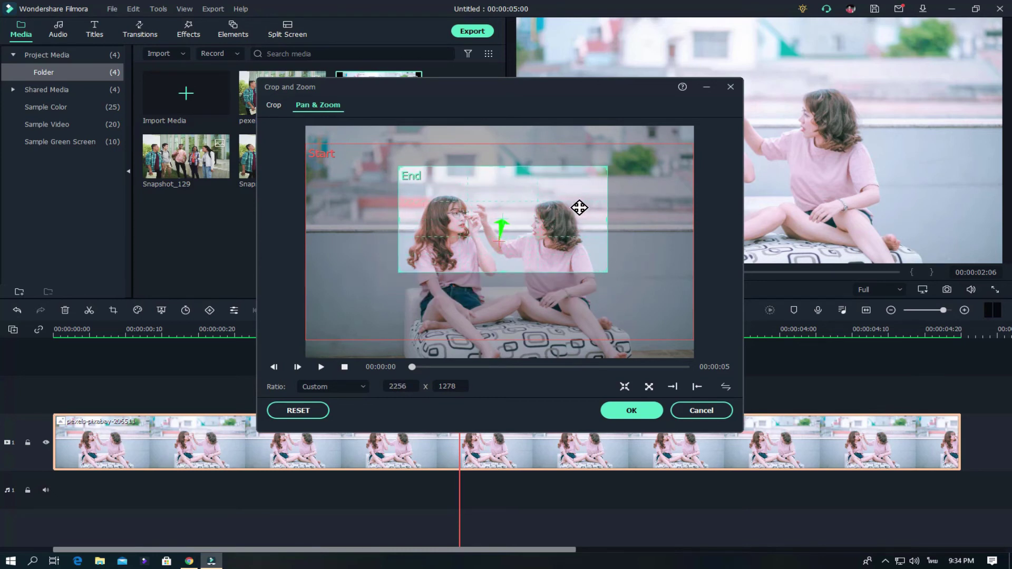
{"action": "left_click", "coordinate": [631, 410]}
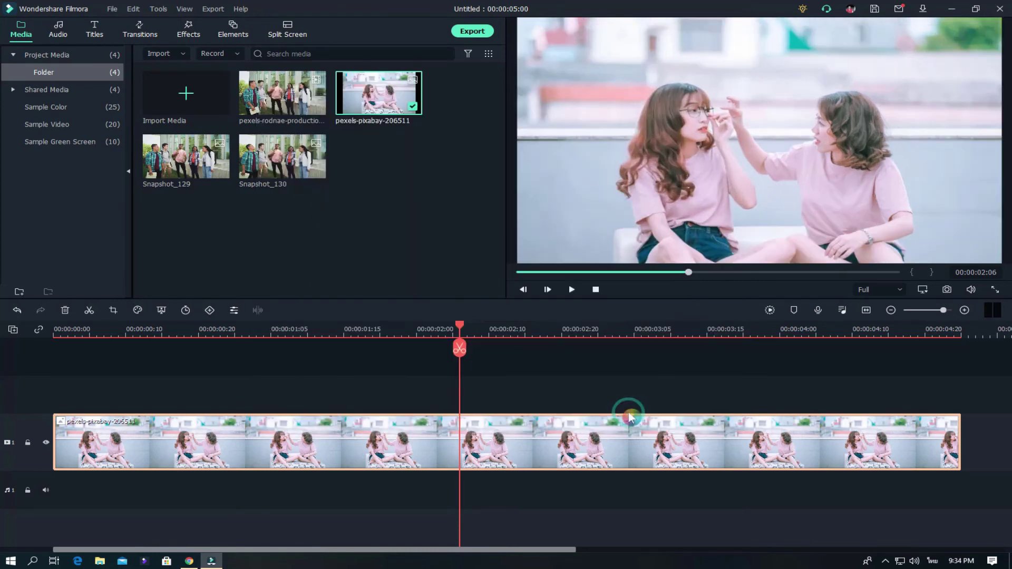
Split the pexels-pixabay-206511 clip at about 00:00:02:00, 00:00:03:00 and 00:00:03:12, and play it back from the beginning
{"action": "left_click_drag", "start_coordinate": [463, 331], "coordinate": [45, 441]}
{"action": "left_click", "coordinate": [422, 356]}
{"action": "left_click", "coordinate": [603, 345]}
{"action": "left_click", "coordinate": [687, 346]}
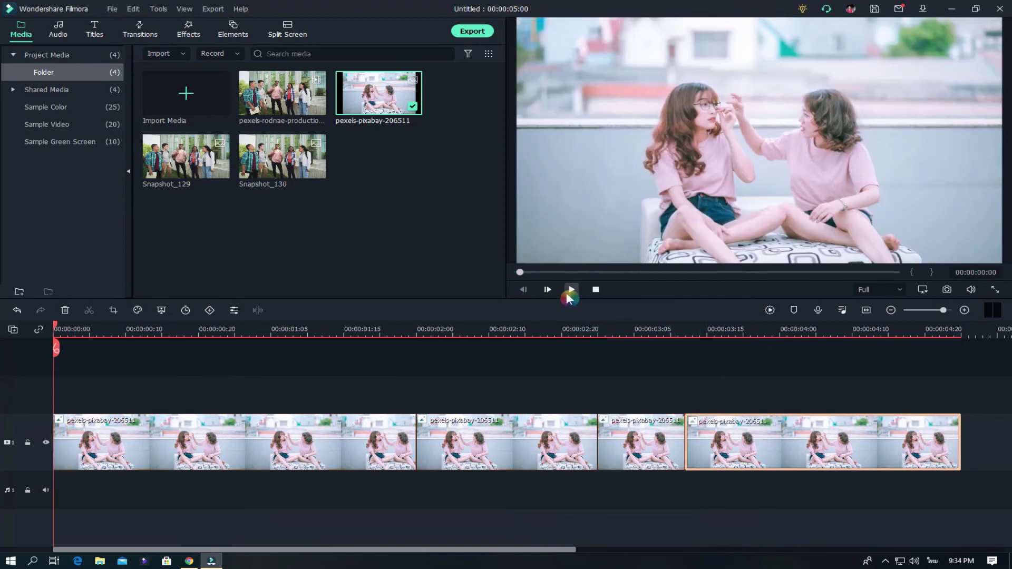
{"action": "left_click", "coordinate": [573, 290]}
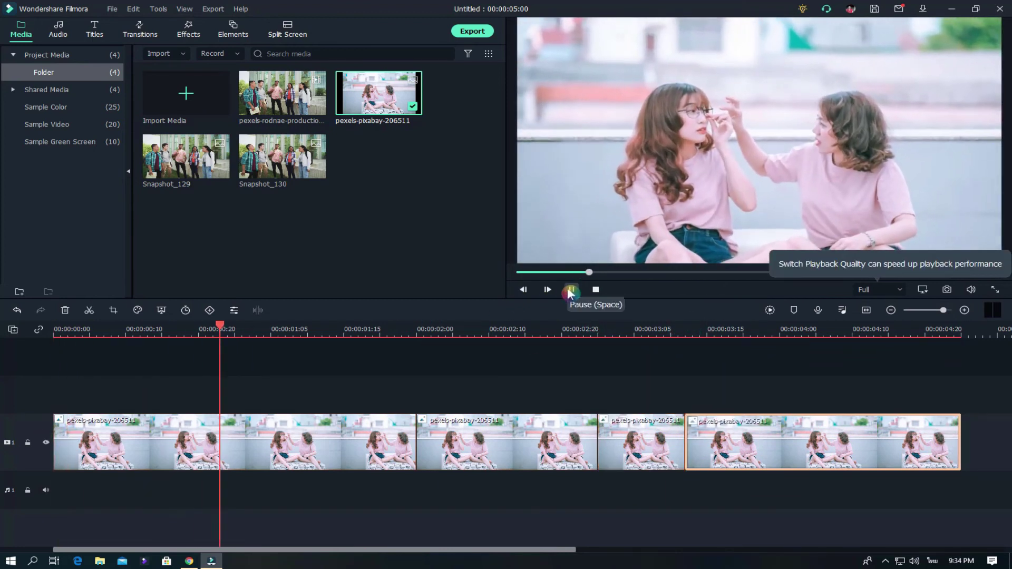
{"action": "left_click", "coordinate": [573, 289]}
Swap the start and end zoom frames of the second pexels-pixabay-206511 piece, and apply the 2256 x 1278 frame as a fixed crop
{"action": "left_click_drag", "start_coordinate": [319, 331], "coordinate": [452, 329]}
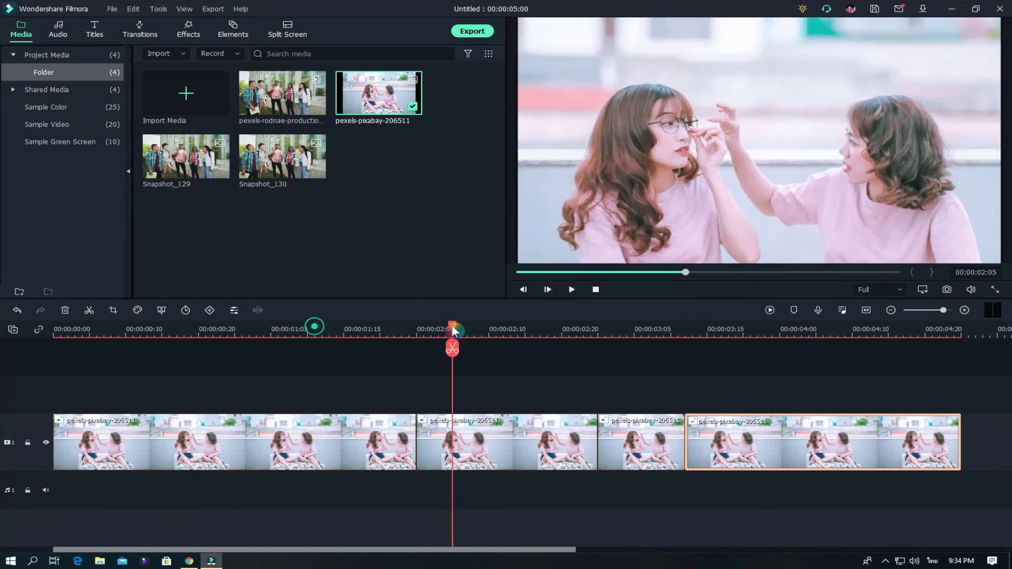
{"action": "left_click", "coordinate": [519, 428]}
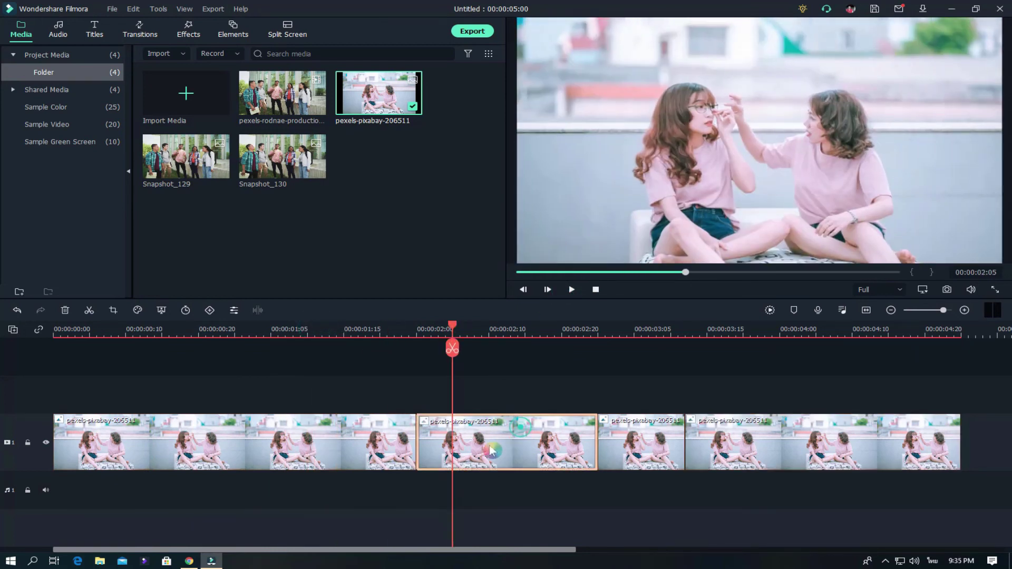
{"action": "left_click", "coordinate": [114, 312]}
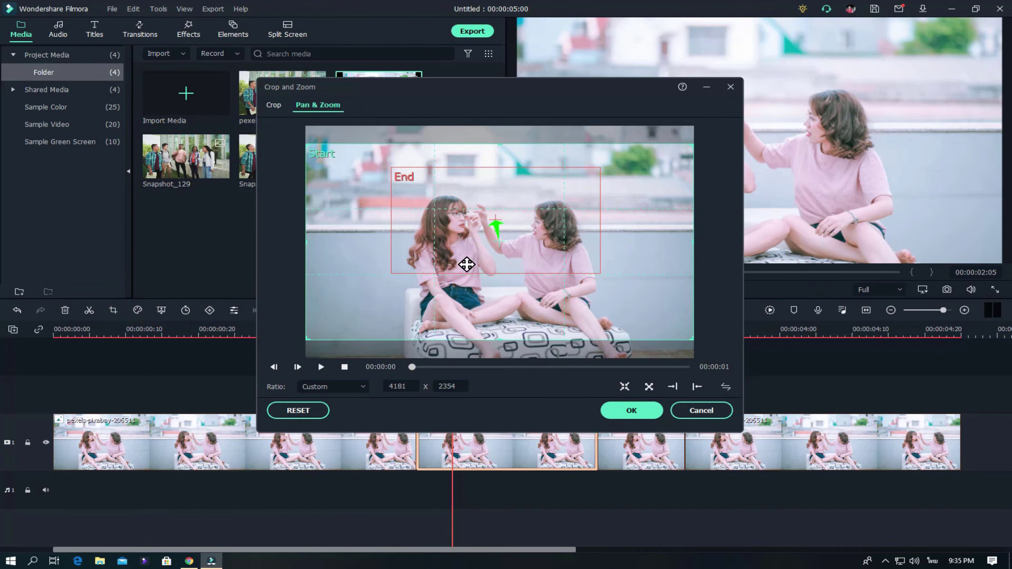
{"action": "left_click", "coordinate": [726, 388]}
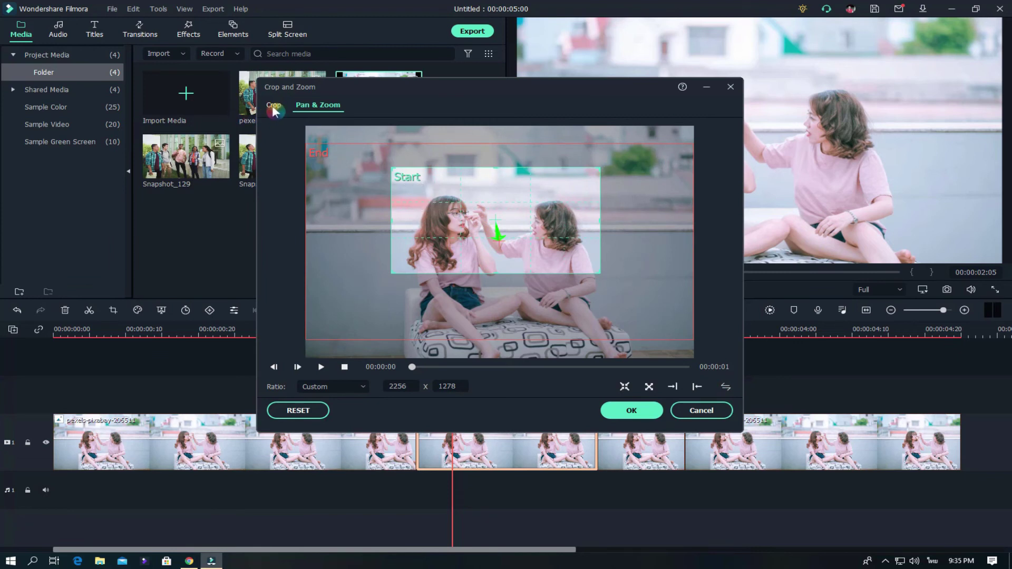
{"action": "left_click", "coordinate": [631, 410]}
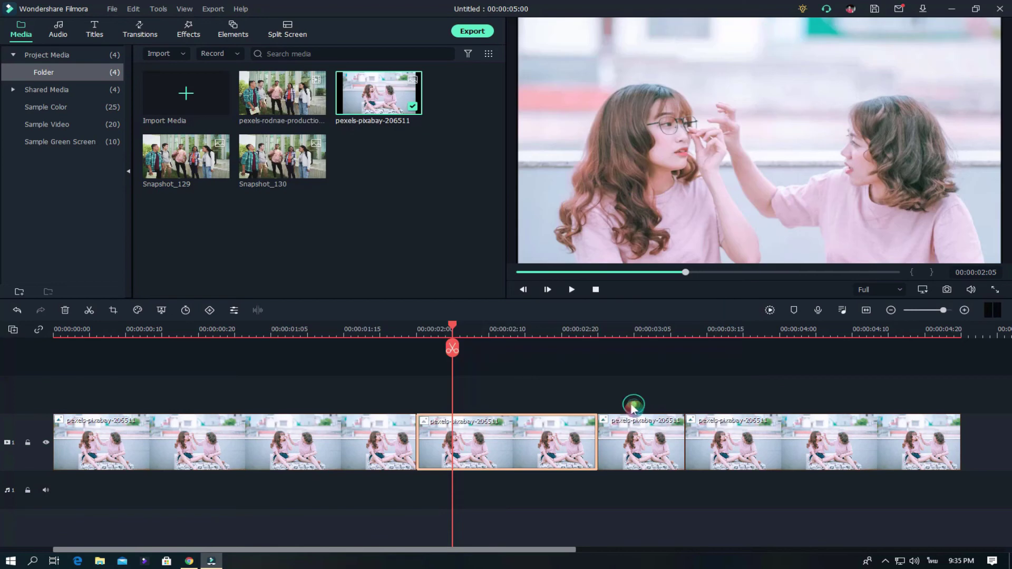
Swap the Pan & Zoom start and end frames on the third pexels-pixabay-206511 piece
{"action": "left_click_drag", "start_coordinate": [452, 328], "coordinate": [618, 335]}
{"action": "left_click", "coordinate": [659, 435]}
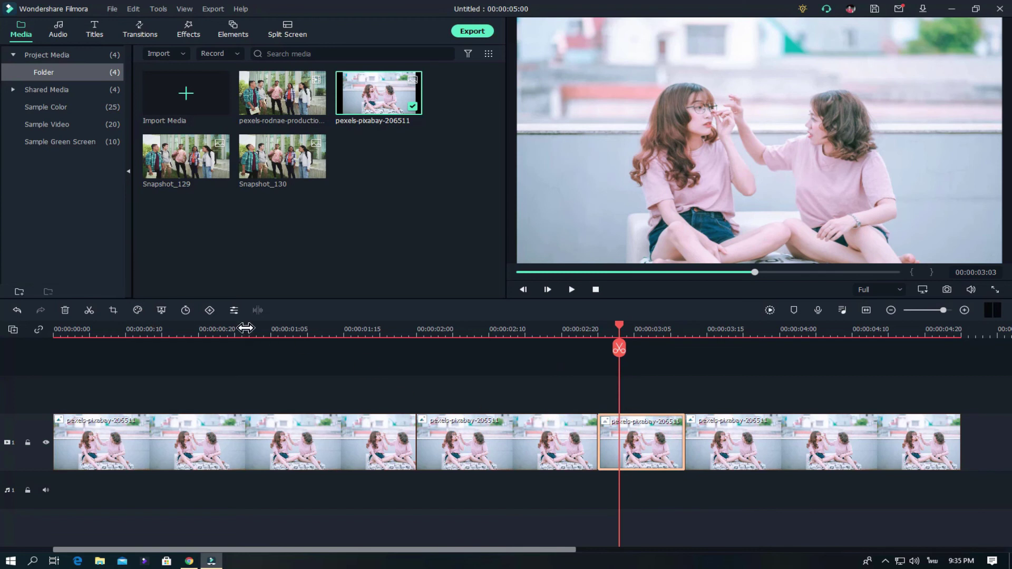
{"action": "left_click", "coordinate": [111, 311]}
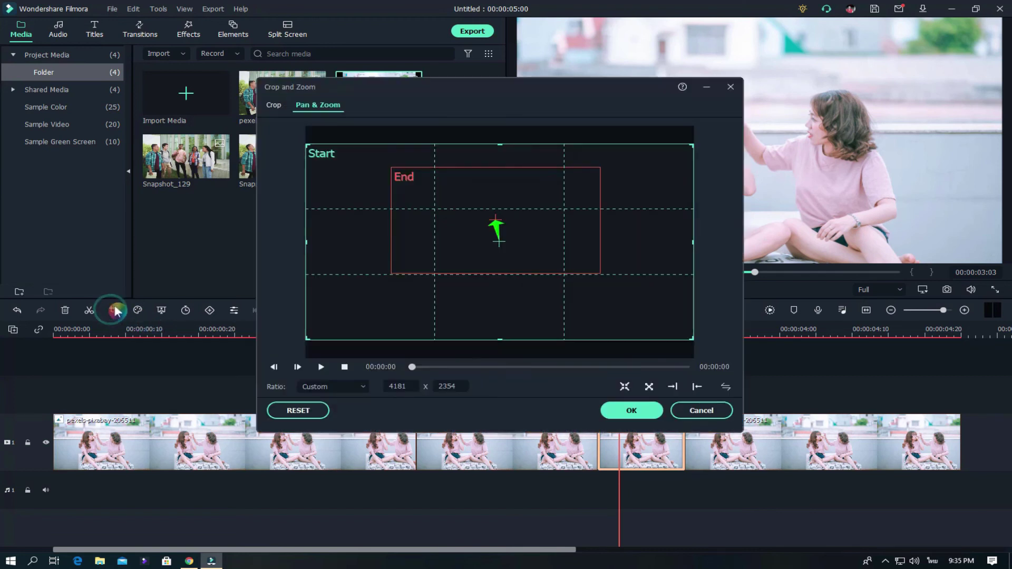
{"action": "left_click", "coordinate": [726, 389]}
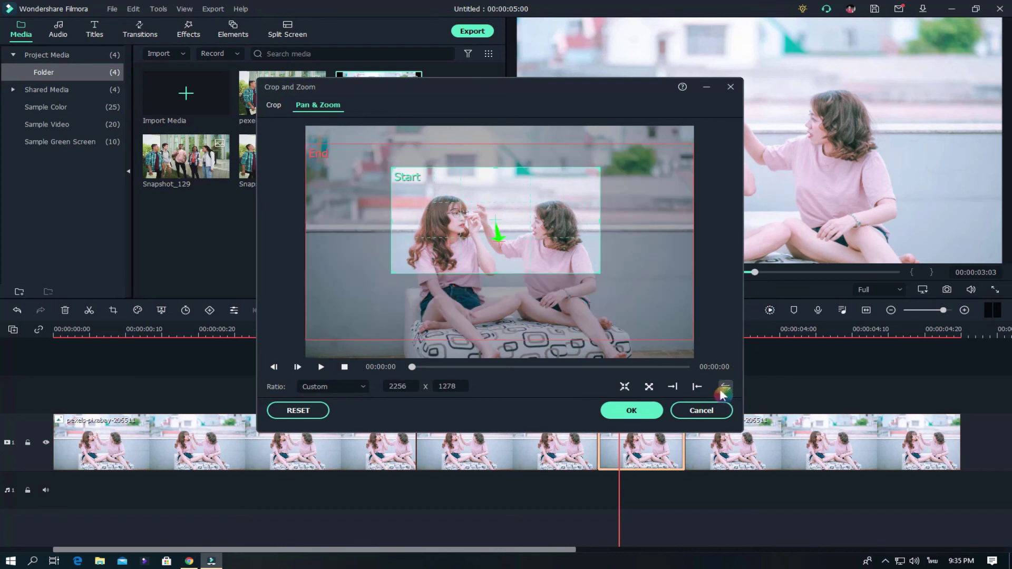
{"action": "left_click", "coordinate": [632, 410]}
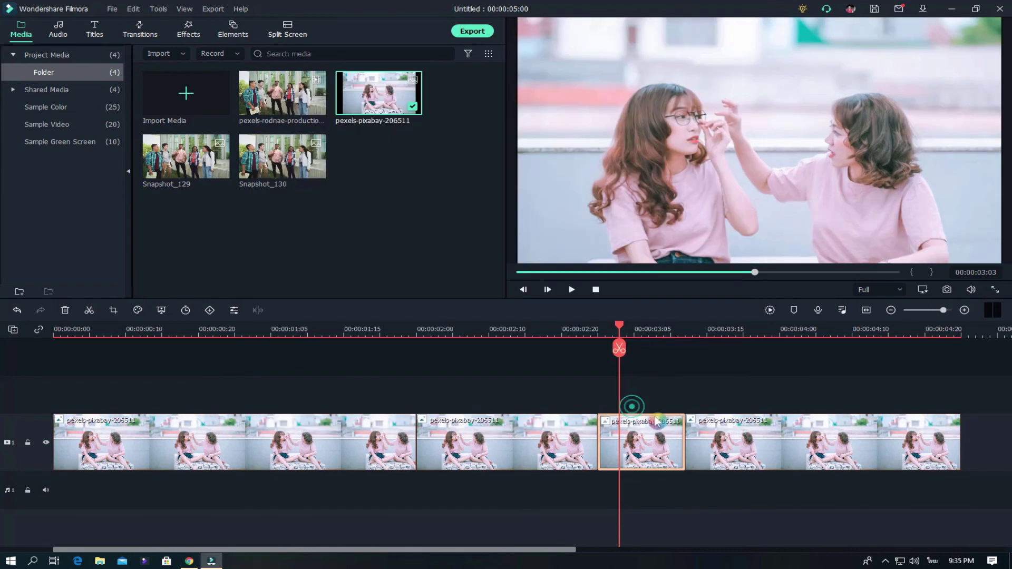
Switch the fourth pexels-pixabay-206511 piece to a fixed 4181 x 2354 crop, and play back the whole sequence from the beginning
{"action": "left_click", "coordinate": [768, 435]}
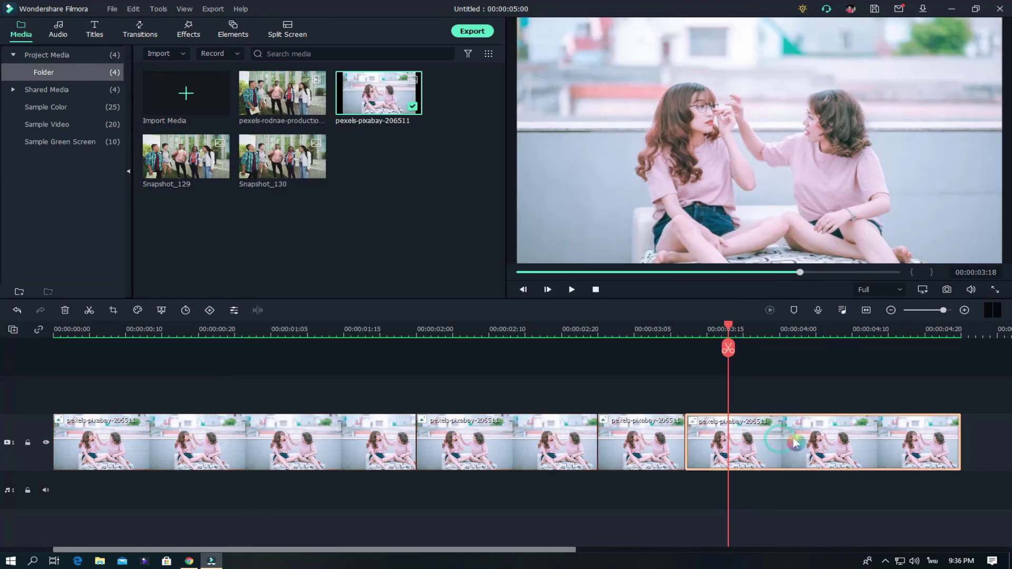
{"action": "left_click", "coordinate": [112, 312]}
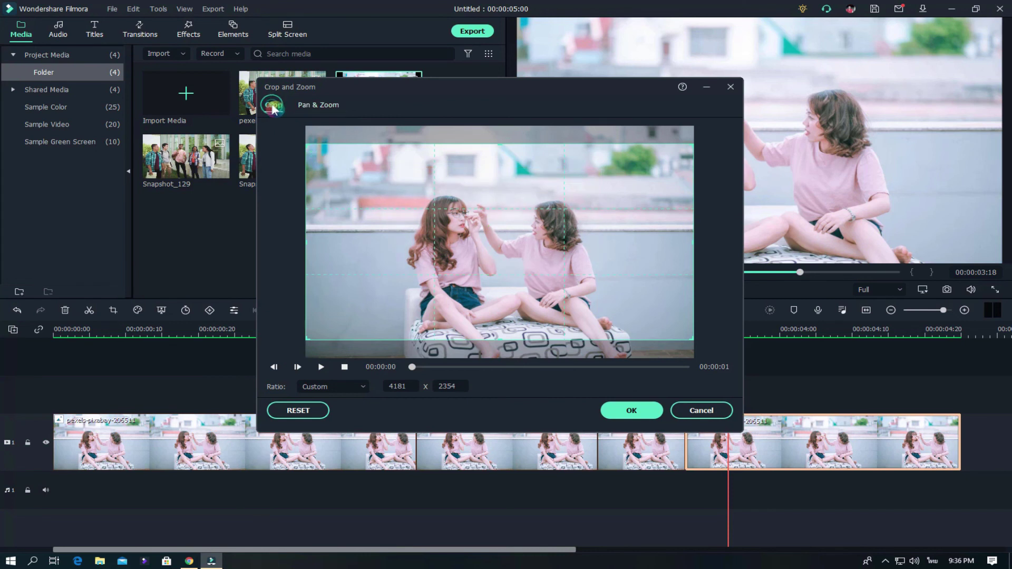
{"action": "left_click", "coordinate": [631, 409]}
{"action": "left_click", "coordinate": [572, 290]}
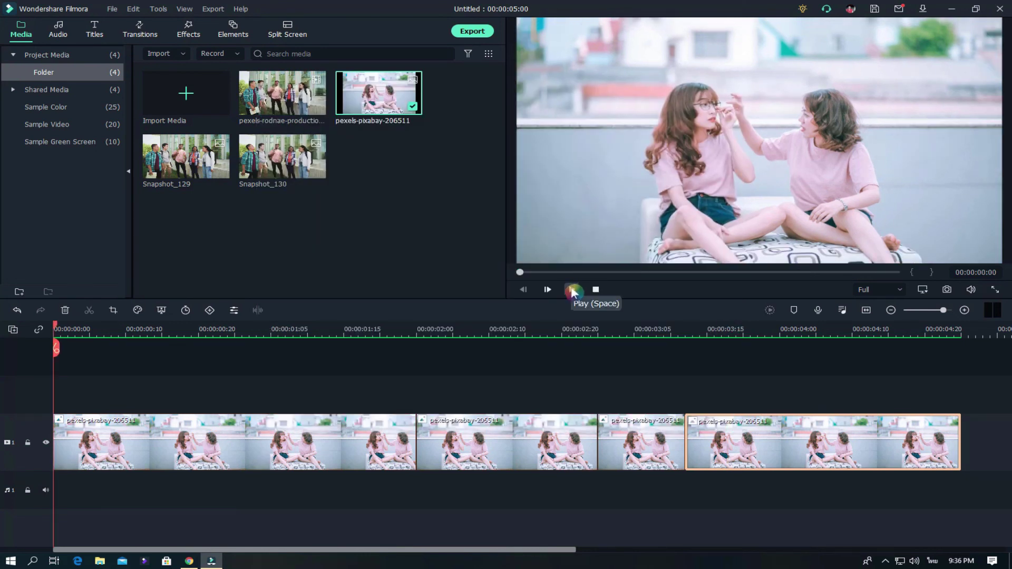
{"action": "left_click", "coordinate": [572, 290]}
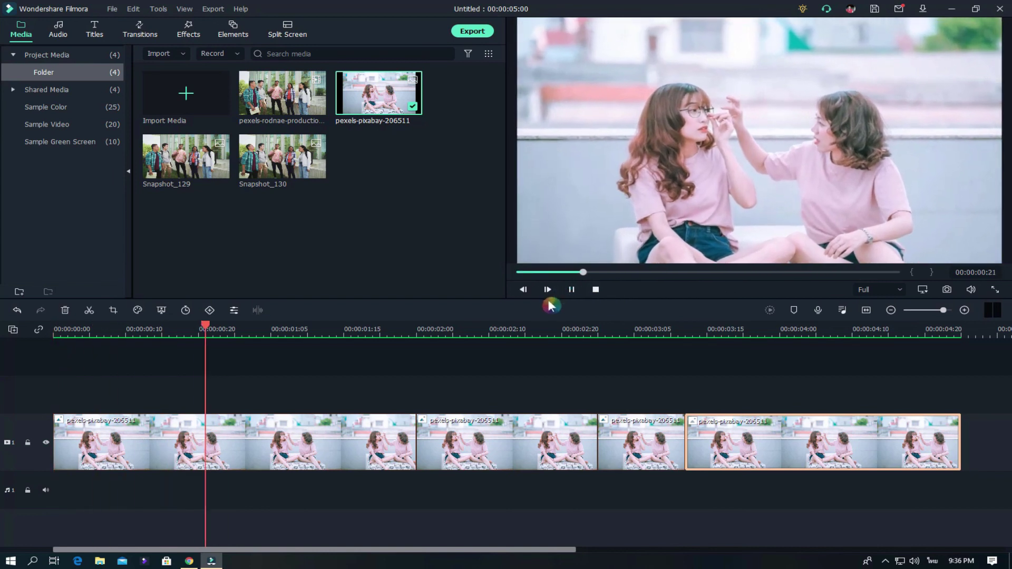